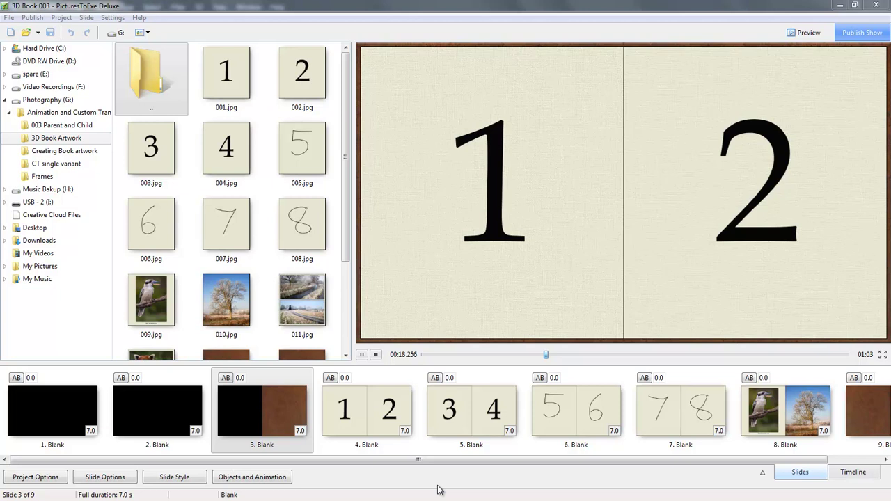
- Open front cover slide 3 in Objects and Animation and inspect pictures 001 and 002
left_click(281, 409)
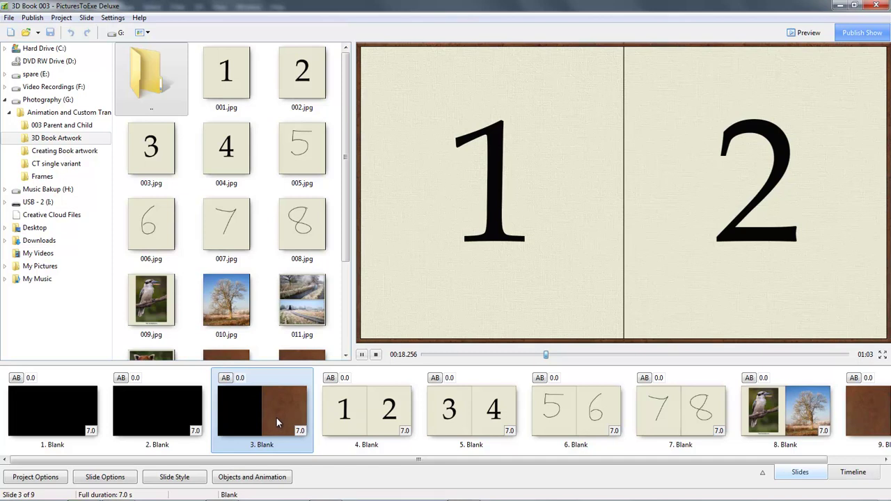
left_click(273, 478)
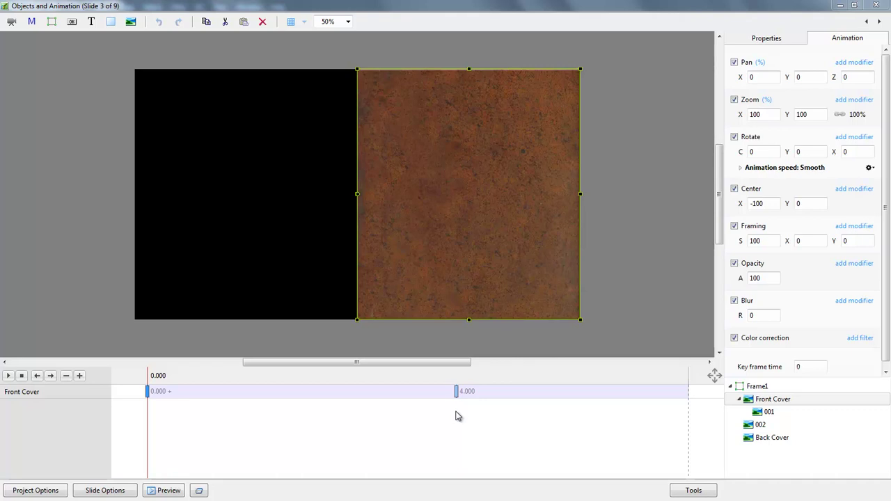
left_click(768, 413)
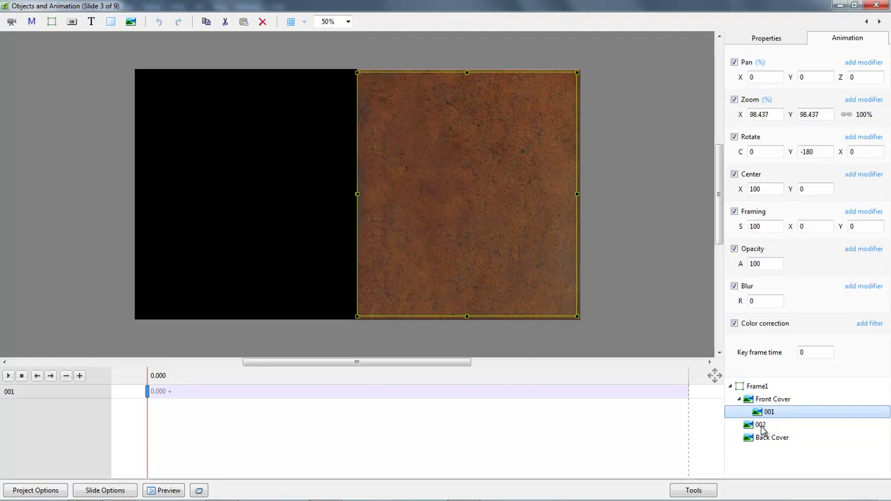
left_click(760, 425)
- Tick Main object for pictures 001 and 002, making them main objects 1 and 2
left_click(770, 413)
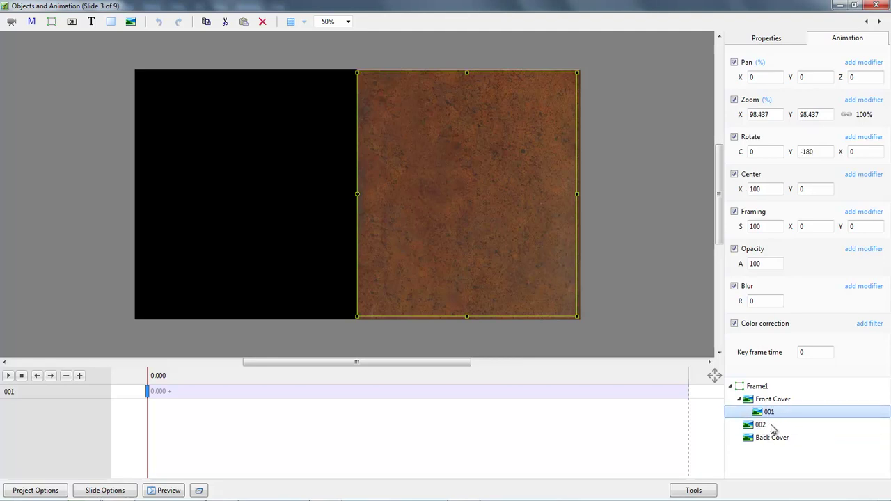
left_click(783, 38)
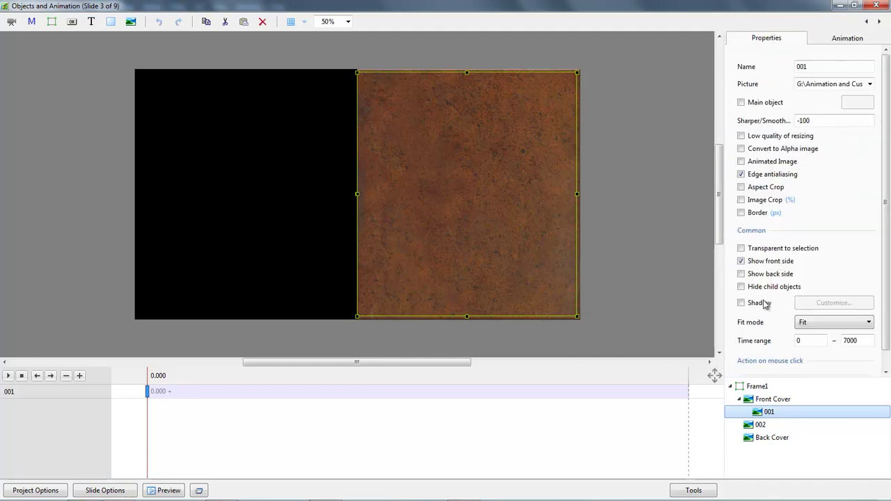
left_click(741, 103)
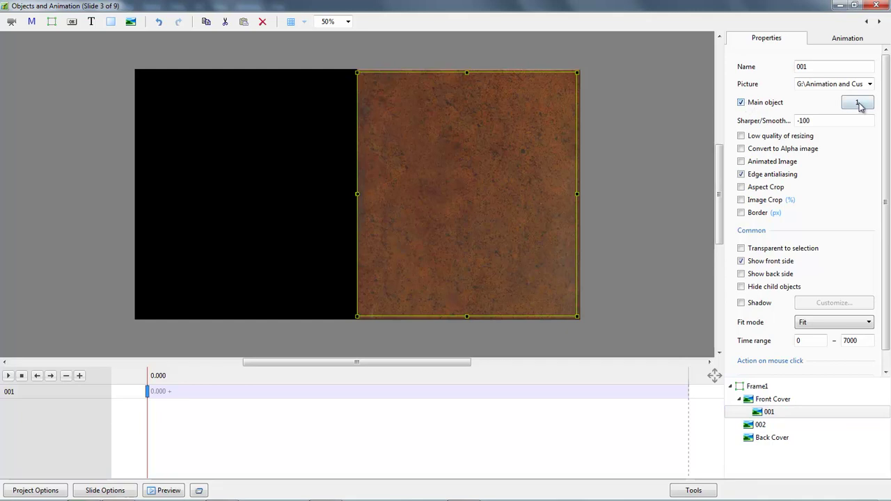
left_click(761, 424)
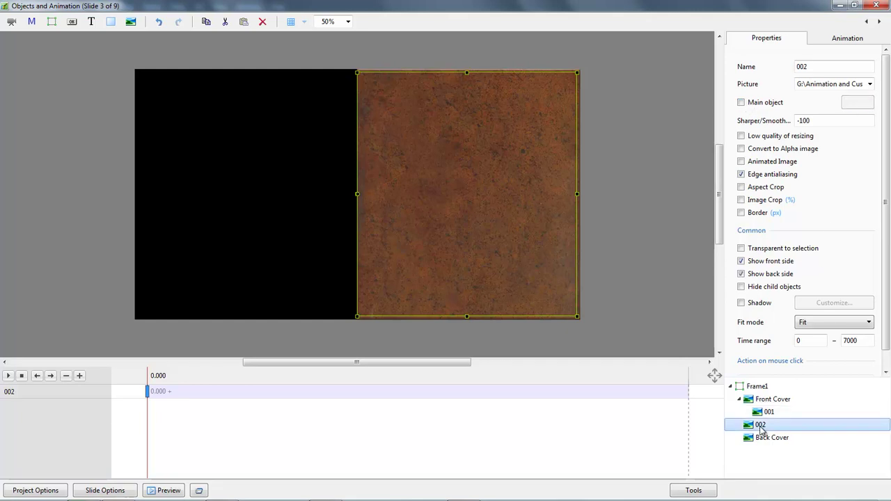
left_click(741, 103)
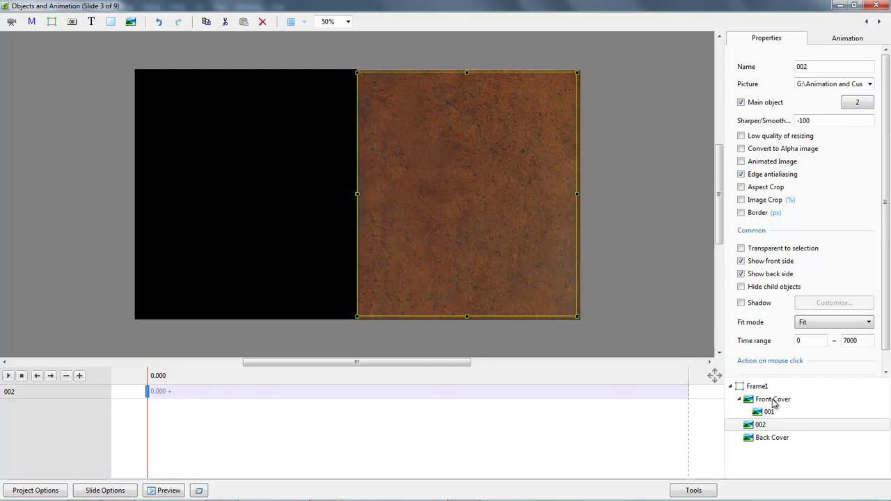
- Review the Front Cover and Back Cover objects, confirm 001 and 002 numbering, and close the editor
left_click(773, 401)
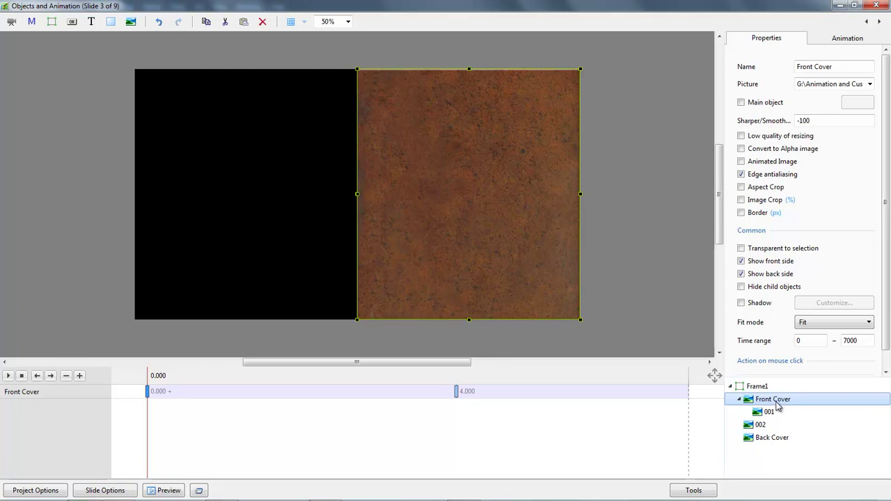
left_click(770, 440)
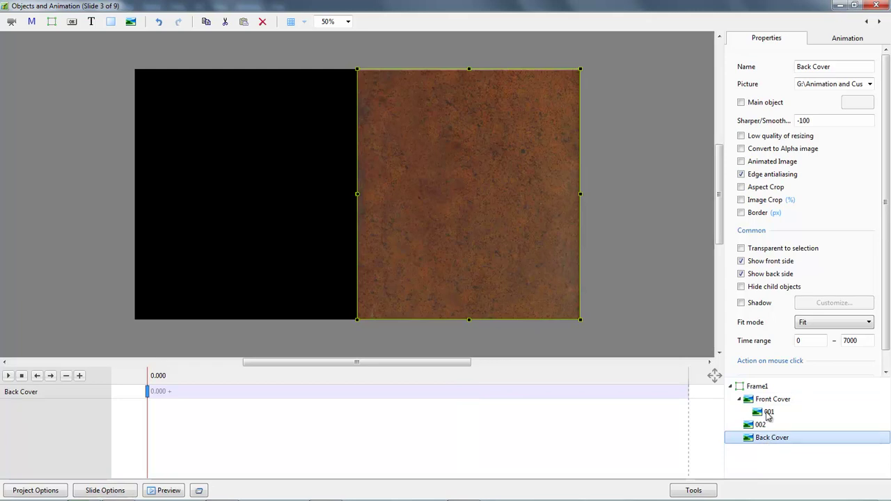
left_click(768, 414)
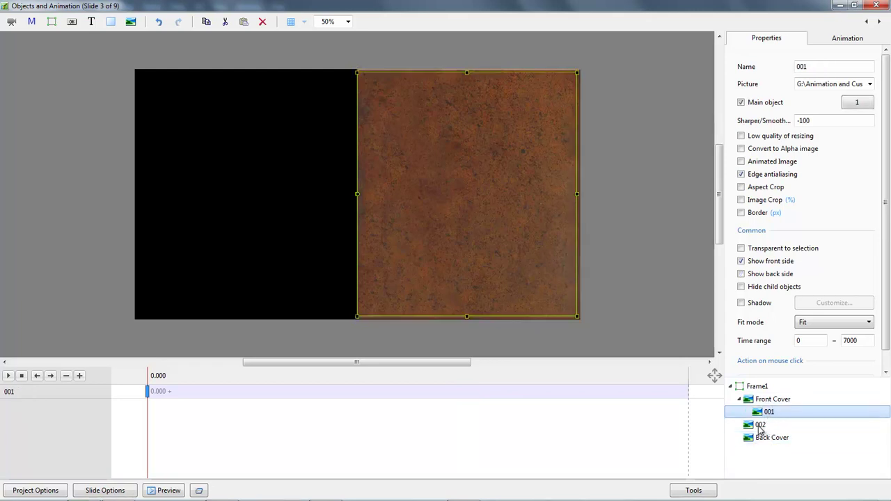
left_click(760, 426)
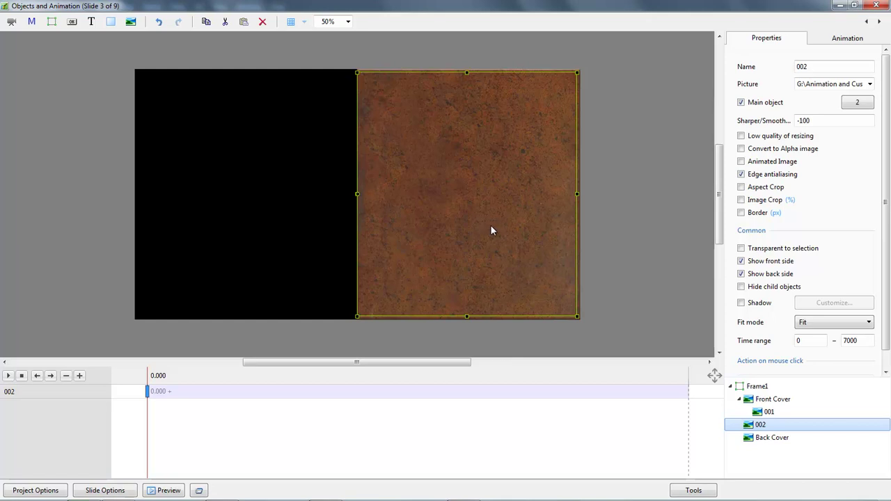
left_click(876, 6)
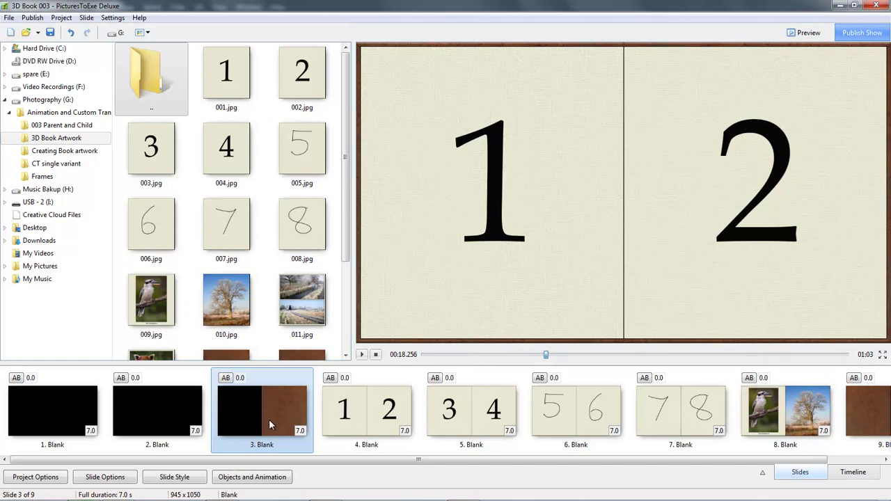
- Create a slide style named 'Front' in the '3D Book' category from slide 3
left_click(175, 481)
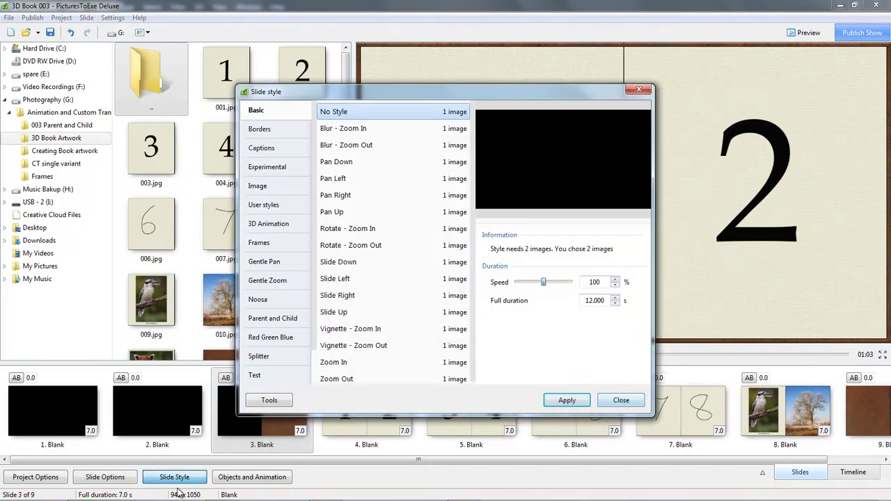
left_click(272, 400)
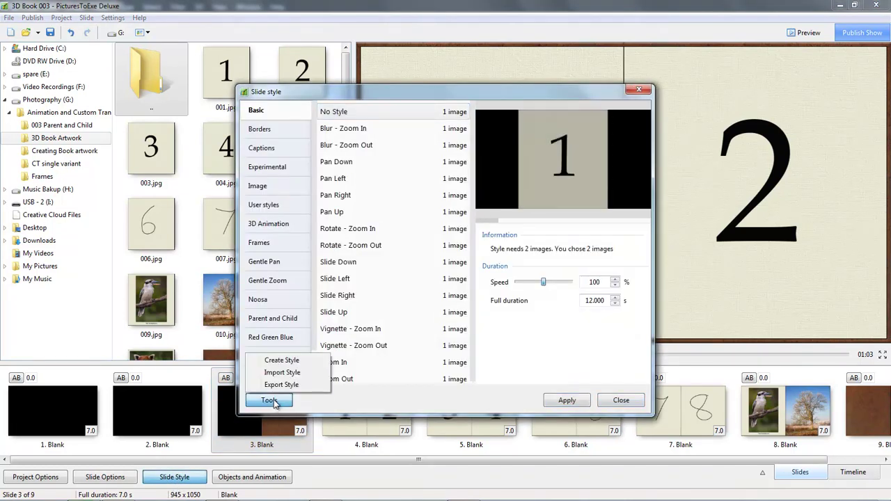
left_click(281, 360)
key("Tab")
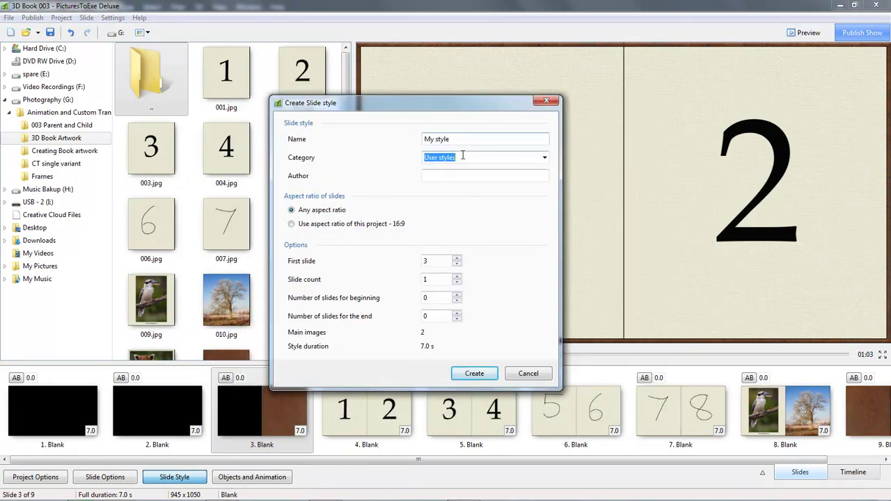
type("3D ")
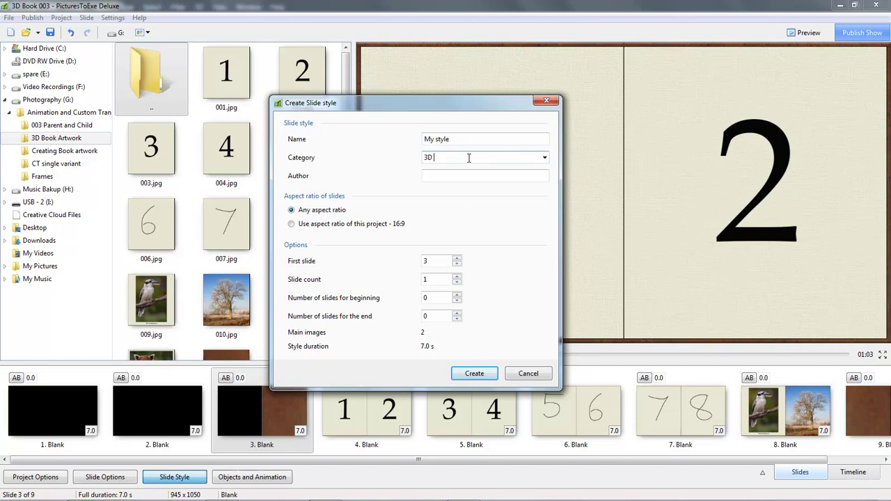
type("Book")
left_click_drag(453, 139, 430, 140)
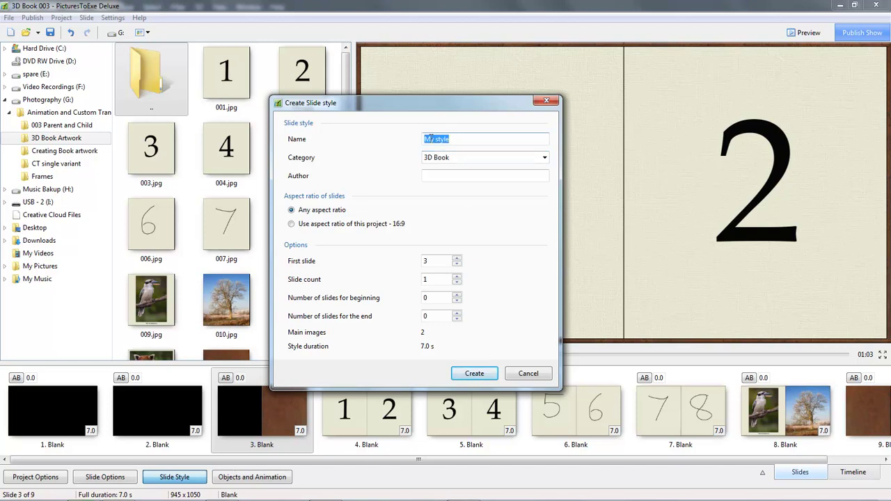
type("Front")
left_click(475, 375)
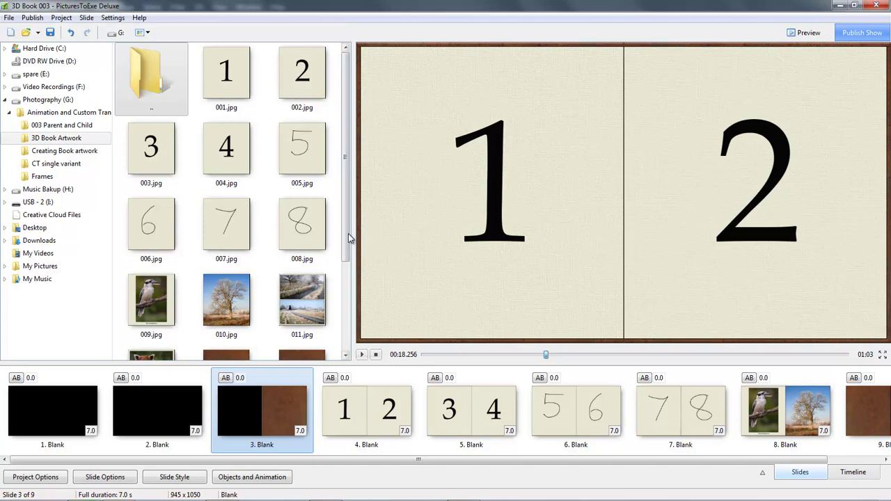
- Save the 3D Book 003 project with File > Save
left_click_drag(345, 232, 344, 289)
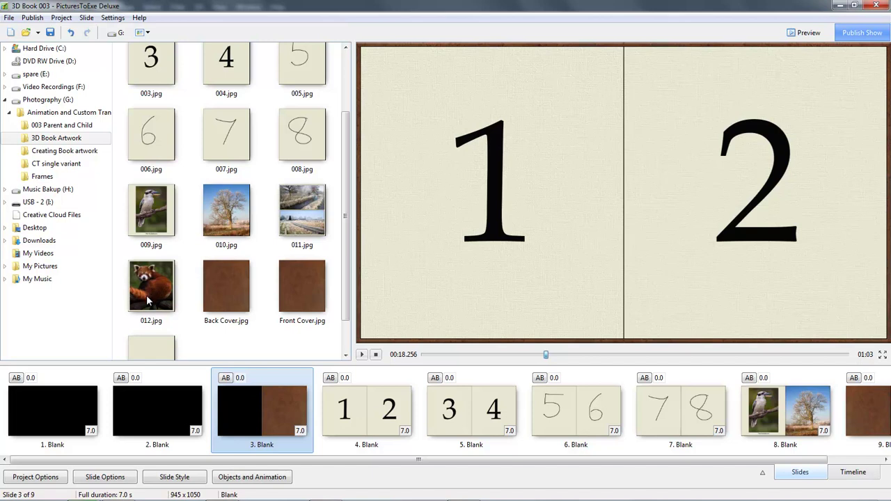
left_click(8, 17)
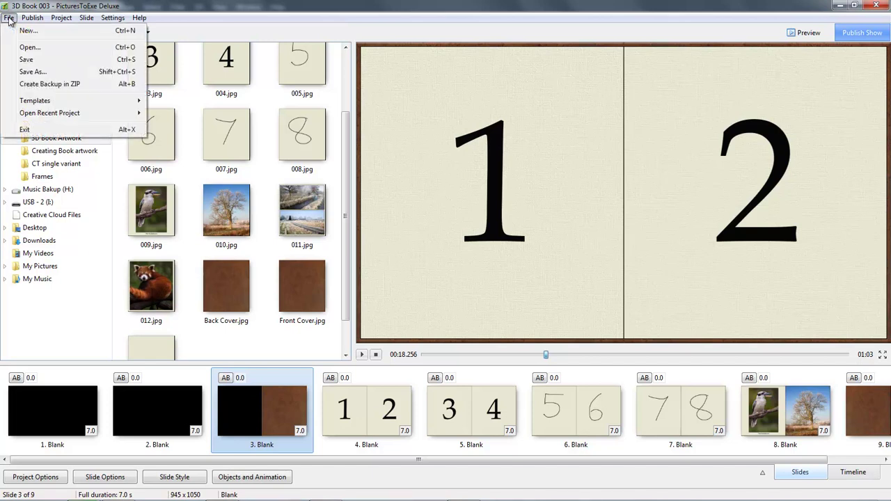
left_click(27, 61)
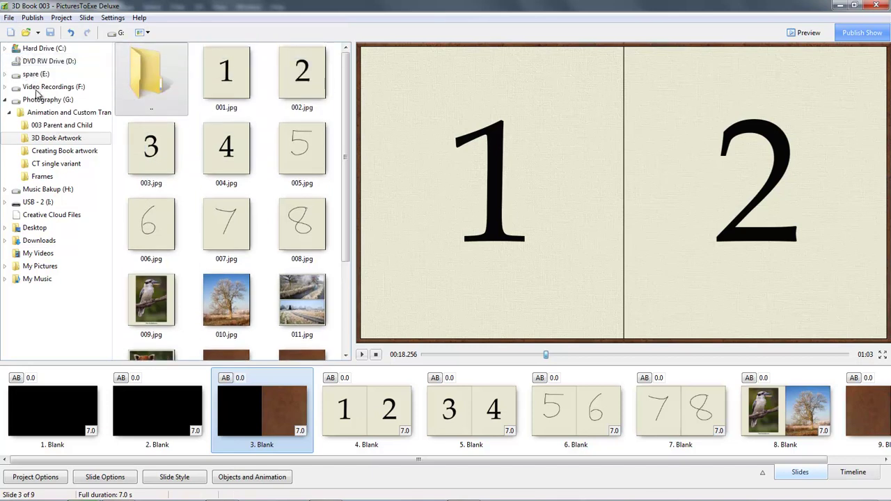
- Start a new empty project, Project1
left_click(10, 18)
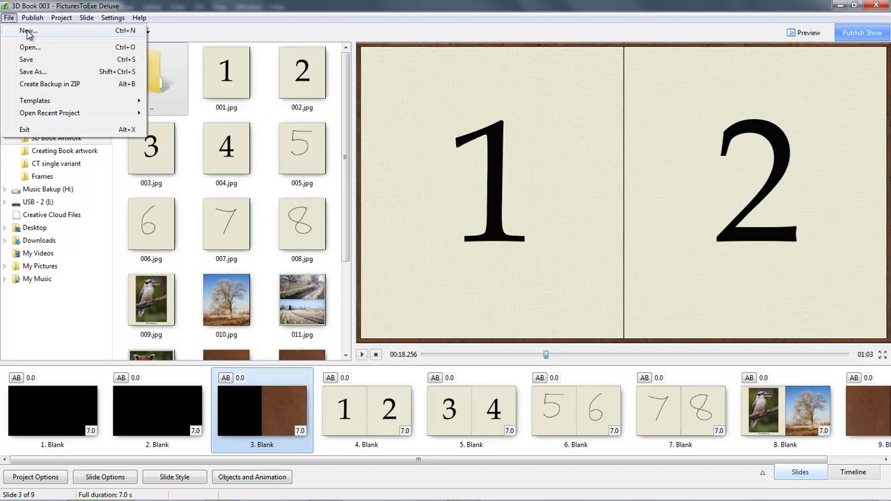
left_click(26, 31)
left_click(479, 274)
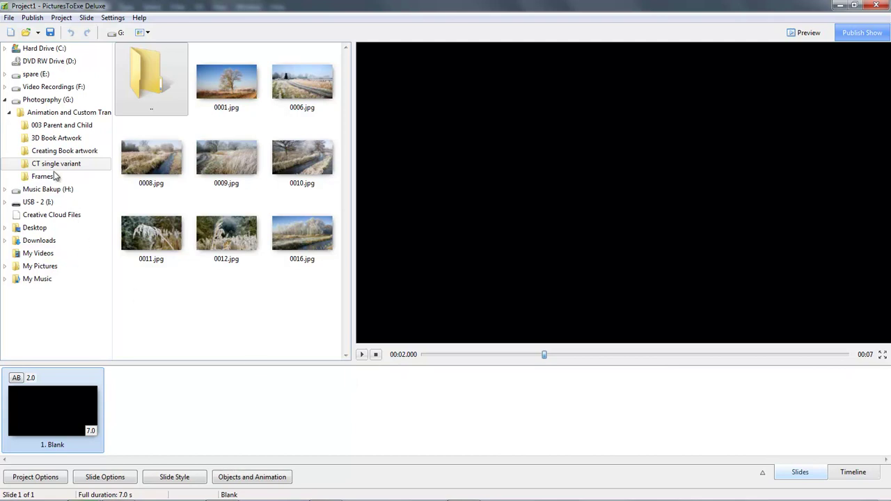
- Add 010.jpg and 012.jpg from the 3D Book Artwork folder as slides after the Blank slide
left_click(46, 140)
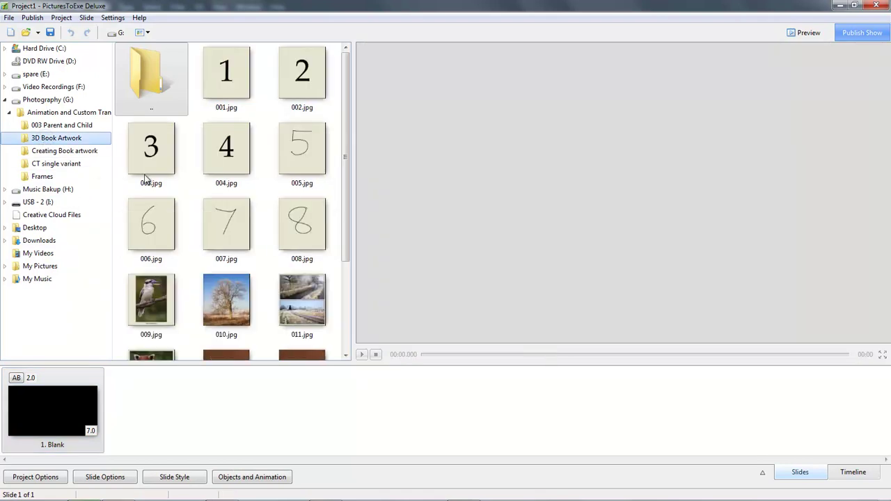
left_click_drag(348, 188, 345, 274)
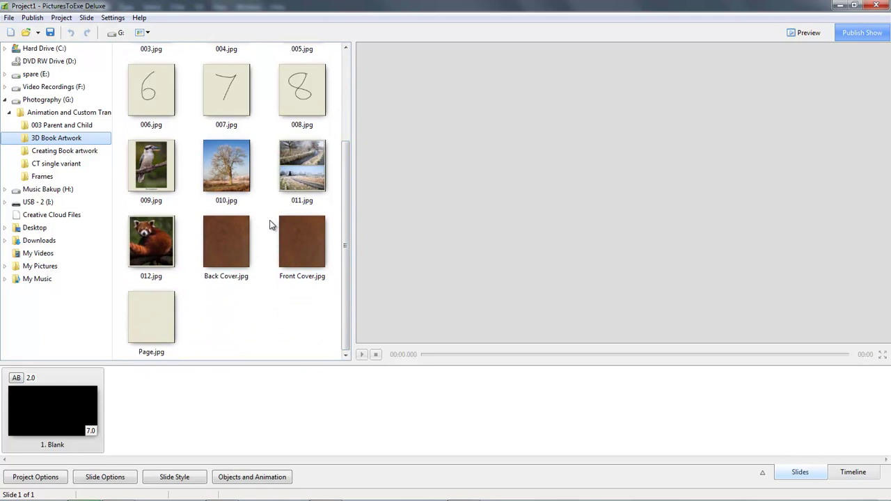
left_click(221, 171)
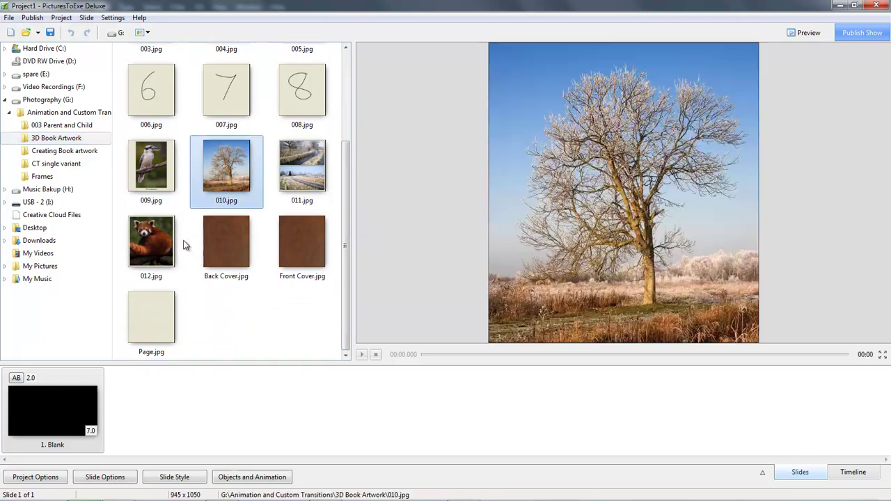
left_click(155, 259, "ctrl")
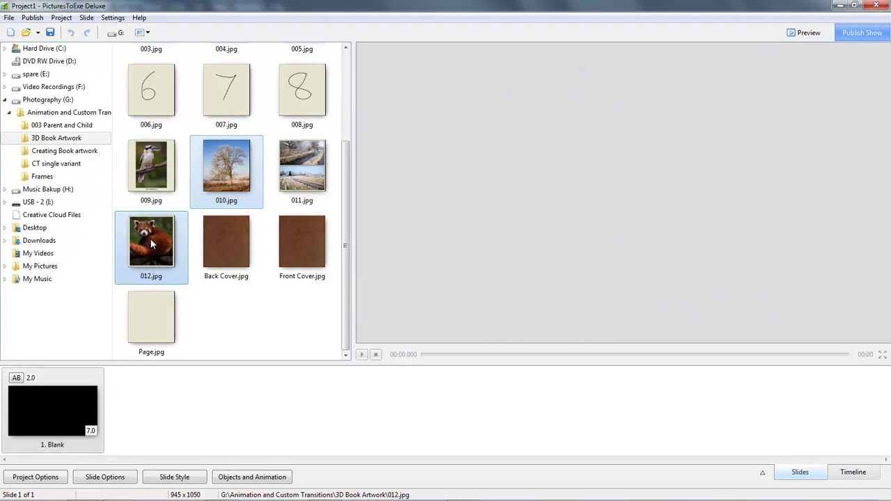
left_click_drag(150, 233, 155, 407)
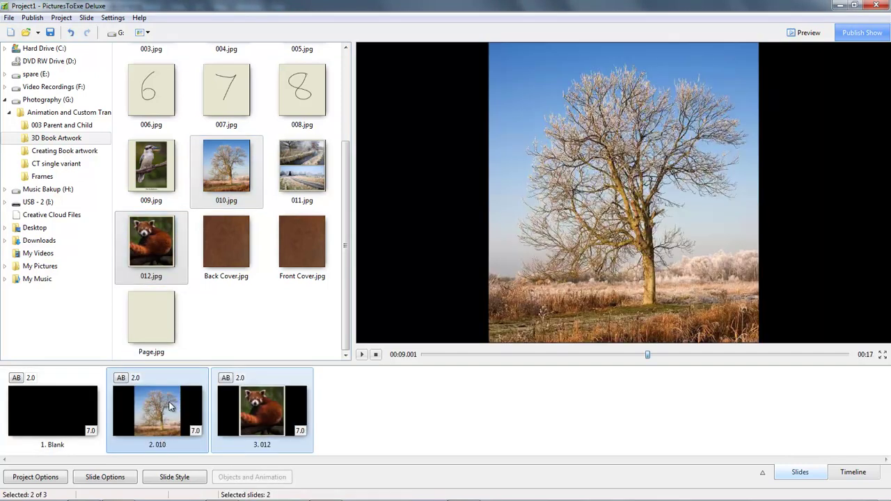
left_click(164, 481)
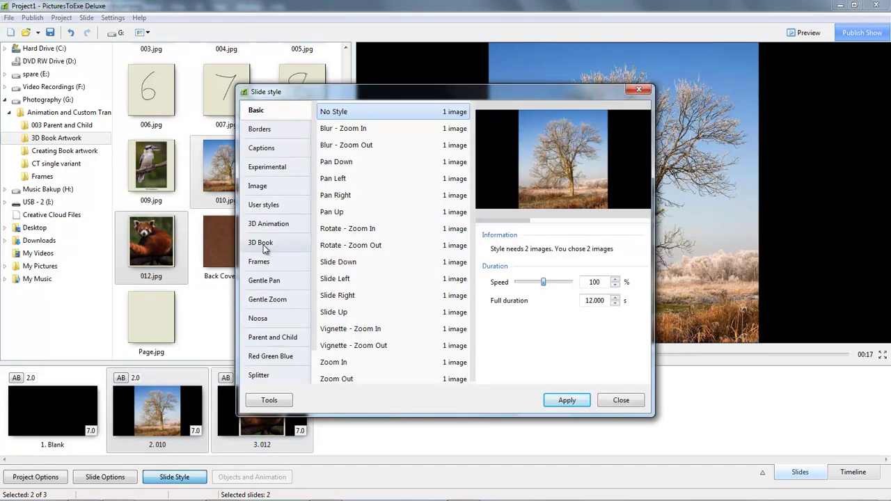
- Apply the 3D Book 'Front' style to the 010 and 012 slides and preview from slide 1
left_click(263, 243)
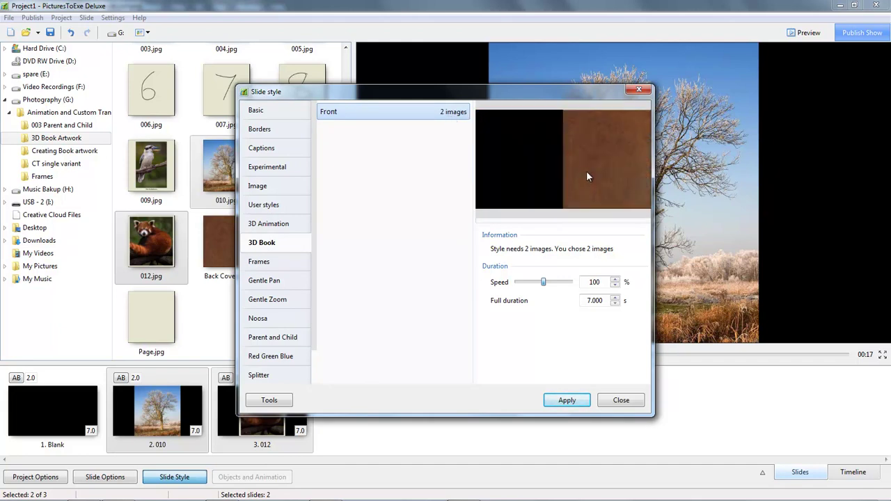
left_click(565, 401)
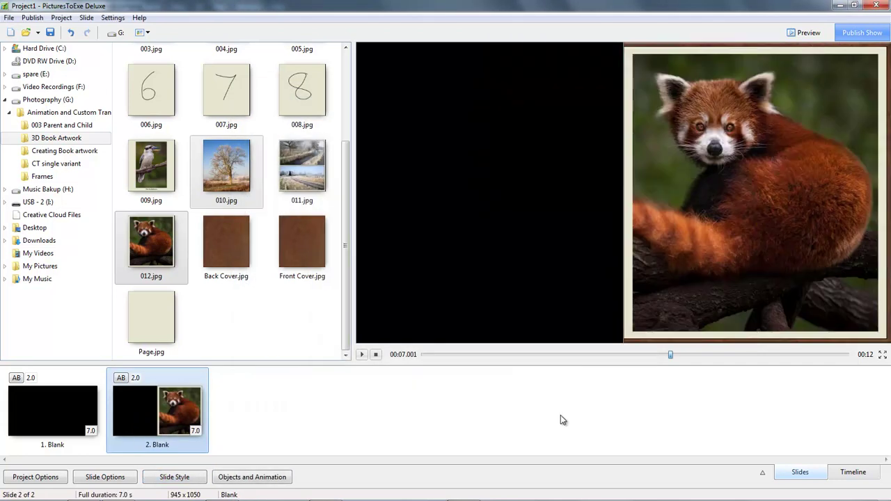
left_click(75, 401)
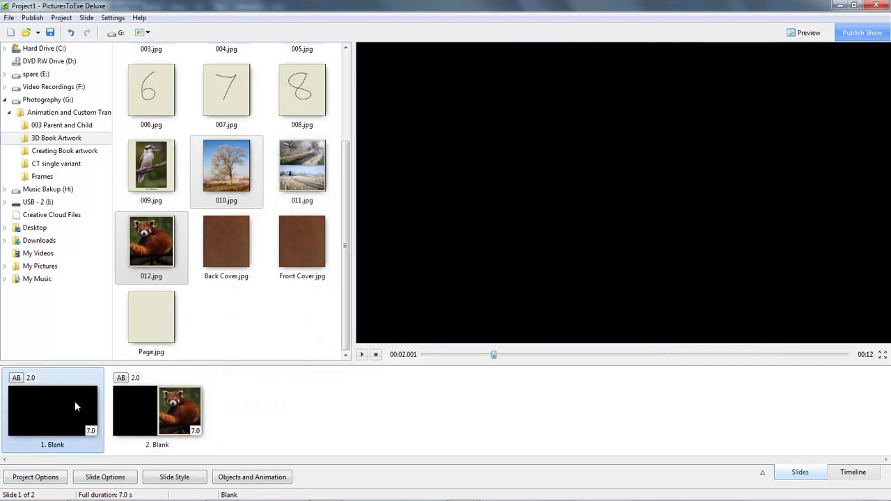
left_click(361, 355)
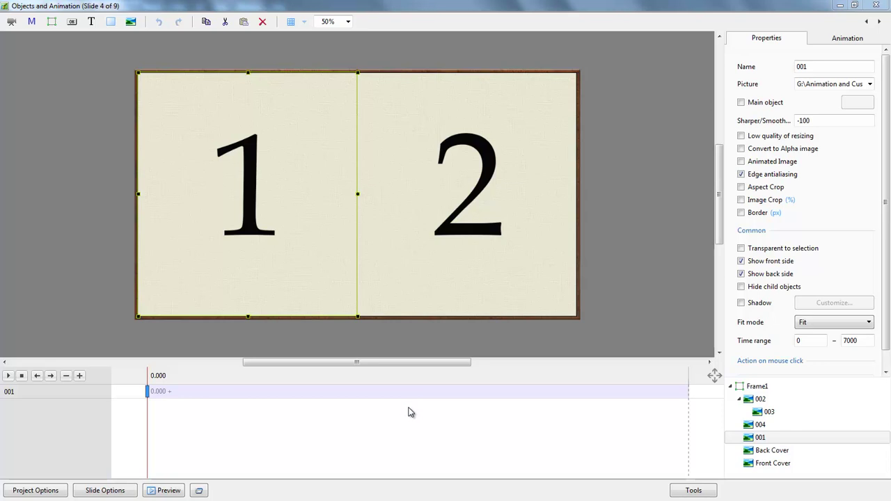
- Set pictures 001–004 on slide 4 as main objects 1–4, then check the Back and Front Cover objects
left_click(760, 438)
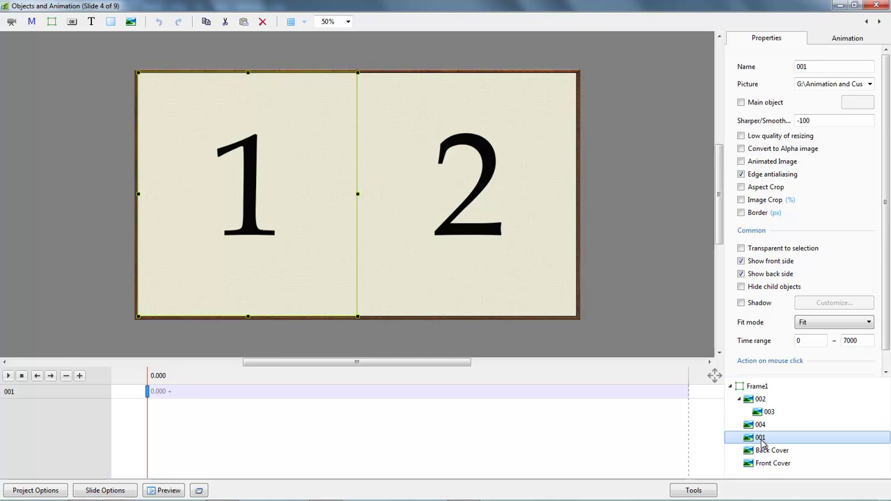
left_click(740, 102)
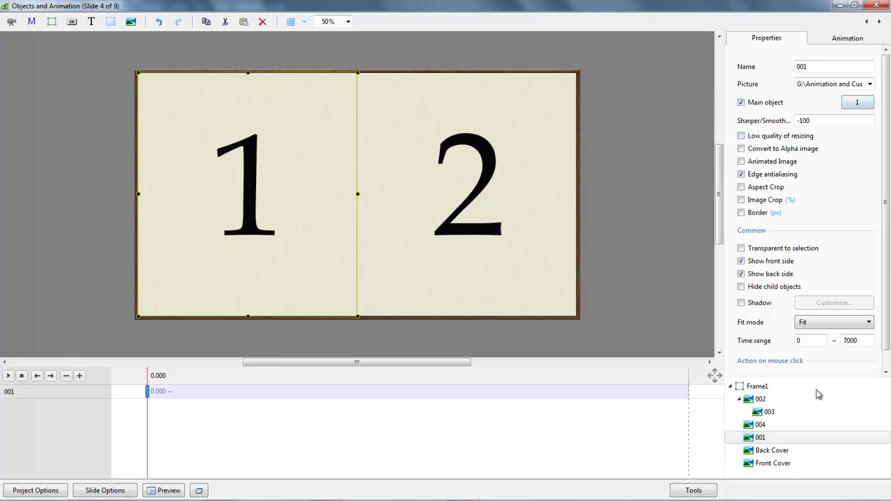
left_click(752, 399)
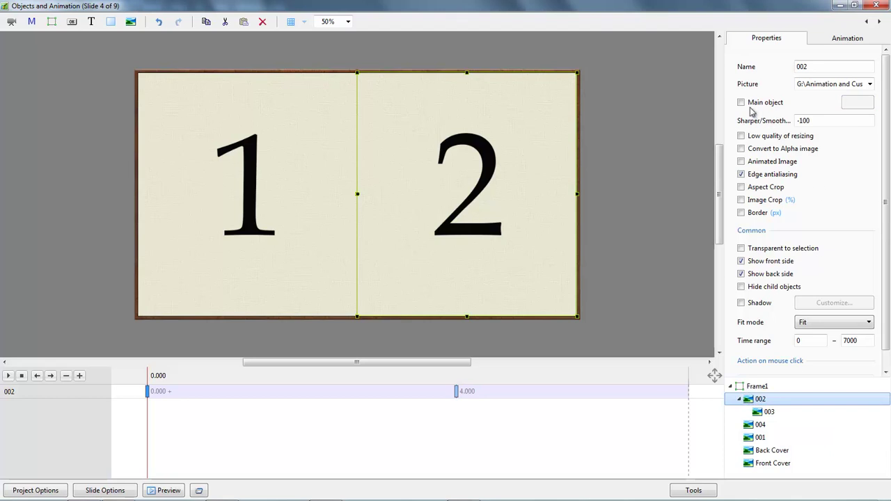
left_click(740, 102)
left_click(774, 412)
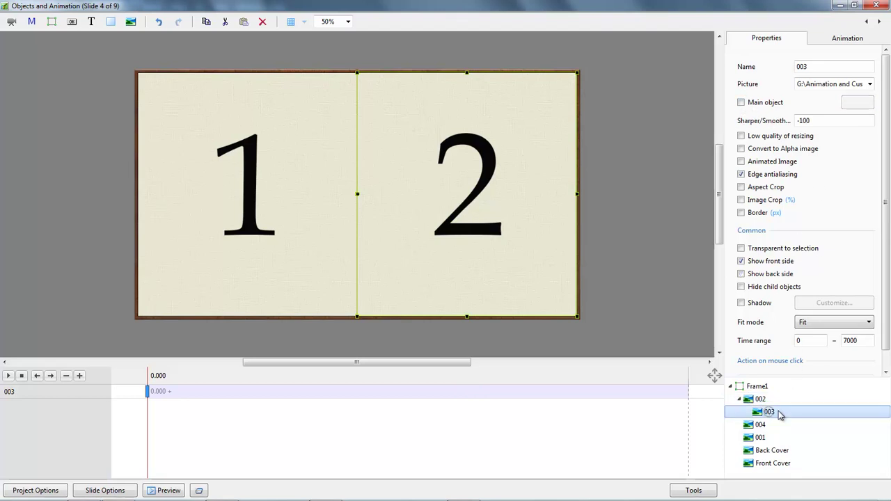
left_click(741, 103)
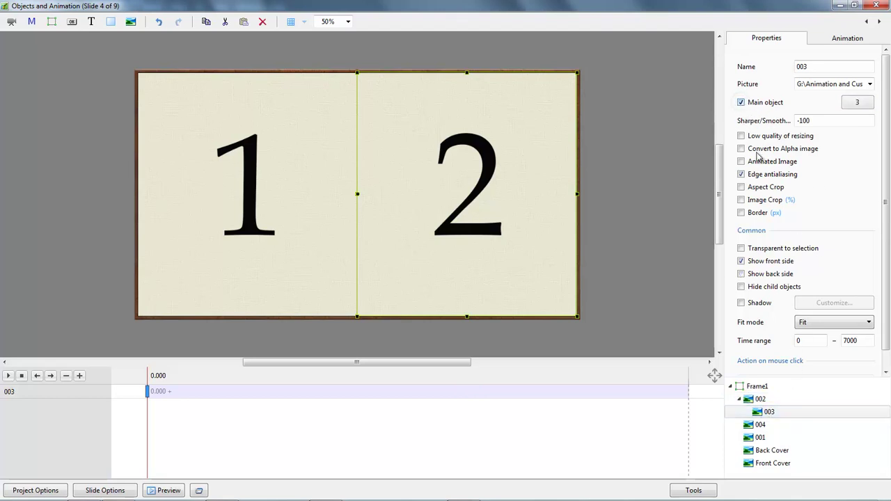
left_click(760, 425)
left_click(741, 102)
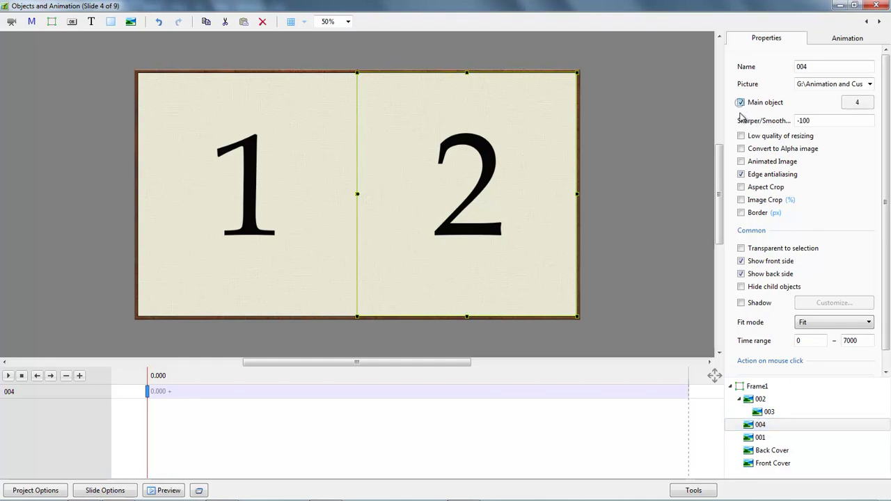
left_click(769, 452)
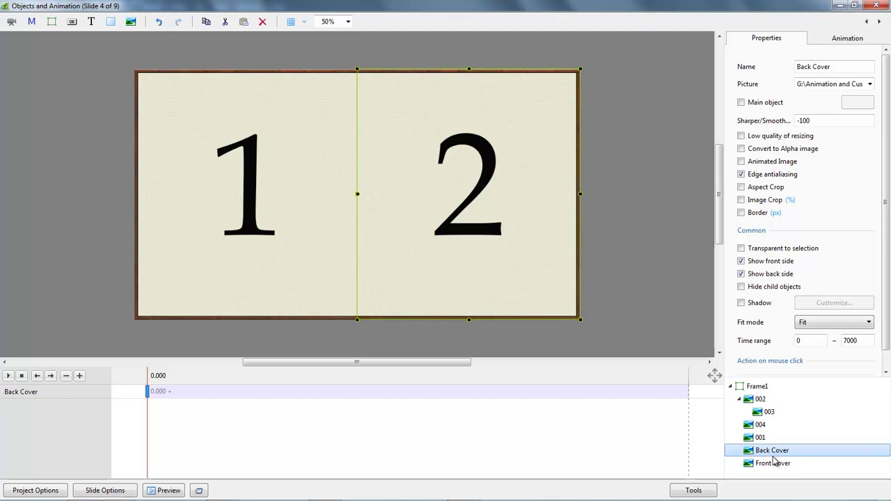
left_click(772, 464)
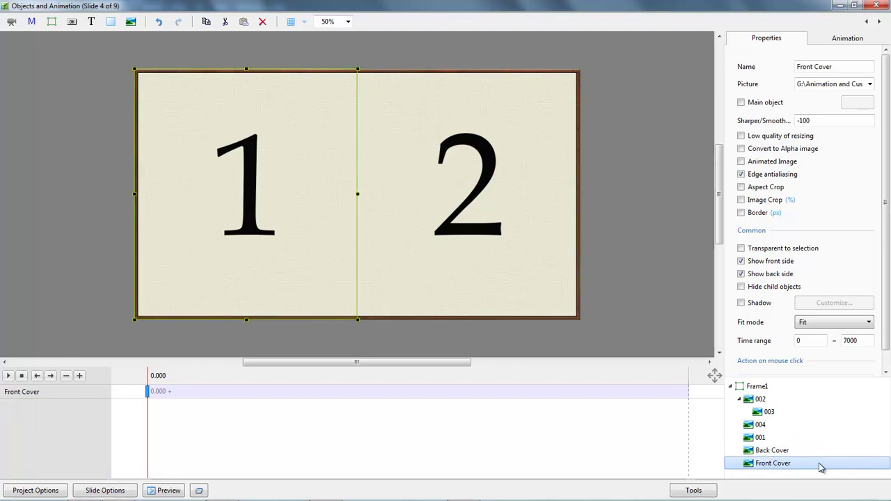
- Save slide 4 as the 'Pages' style in category 3D Book, first slide 4, count 1
left_click(875, 5)
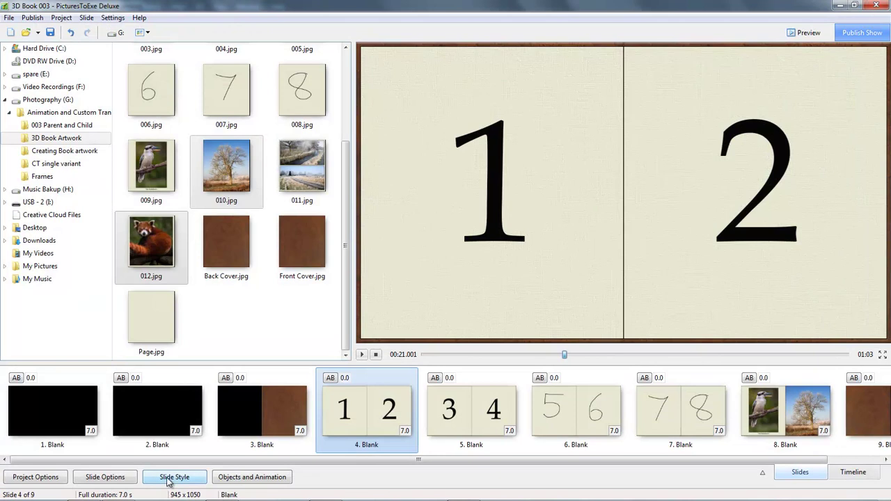
left_click(173, 477)
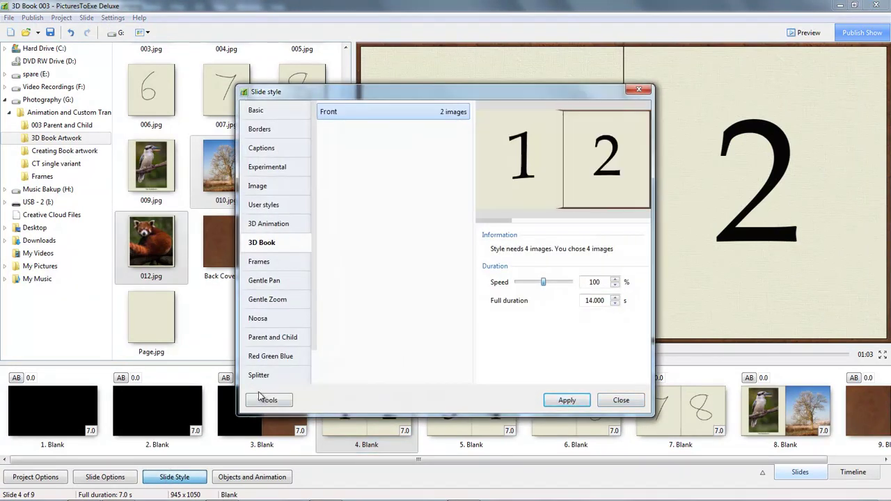
left_click(267, 401)
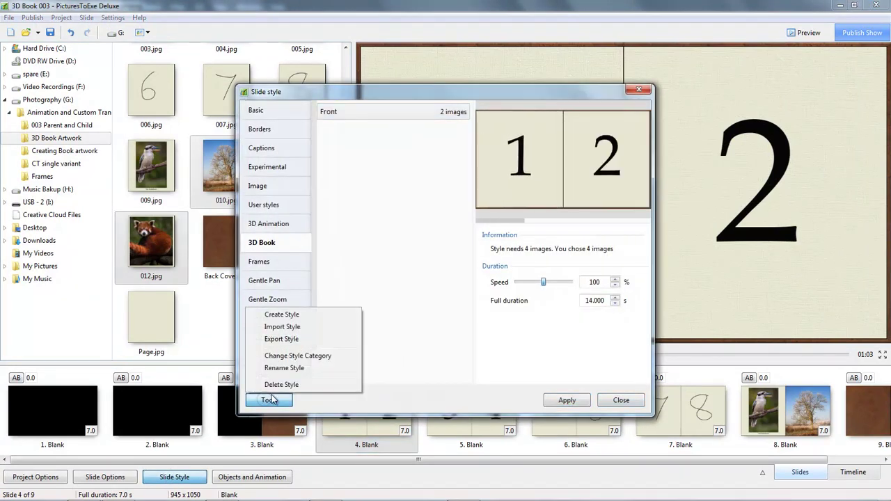
left_click(291, 317)
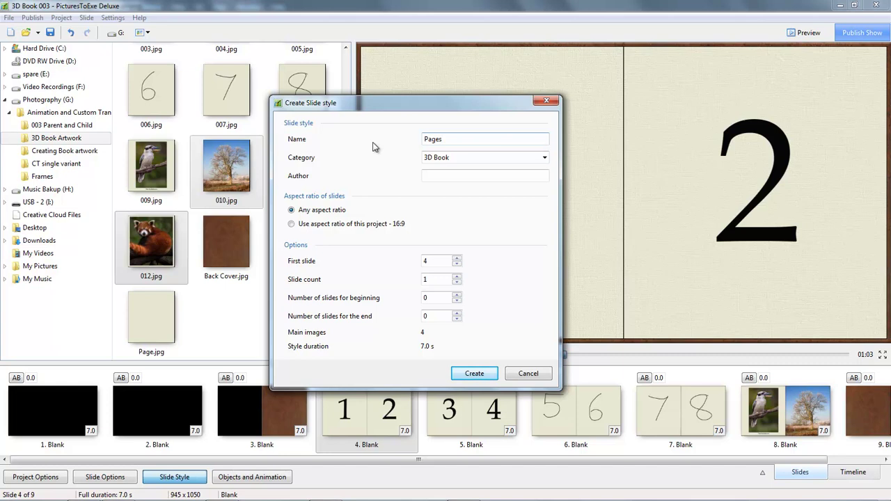
left_click(487, 374)
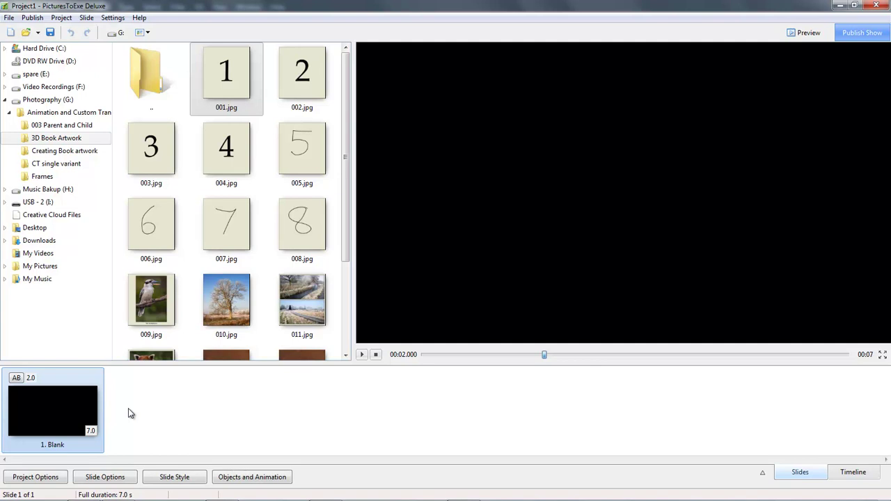
left_click(176, 413)
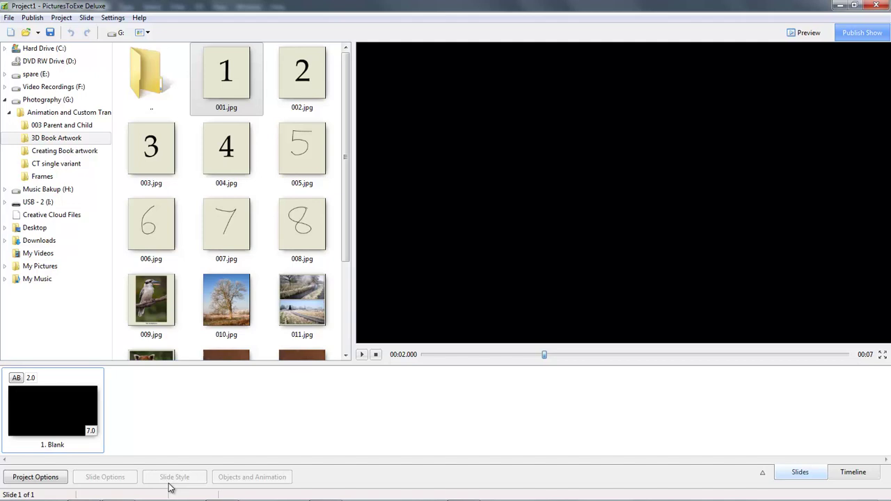
key("ctrl+a")
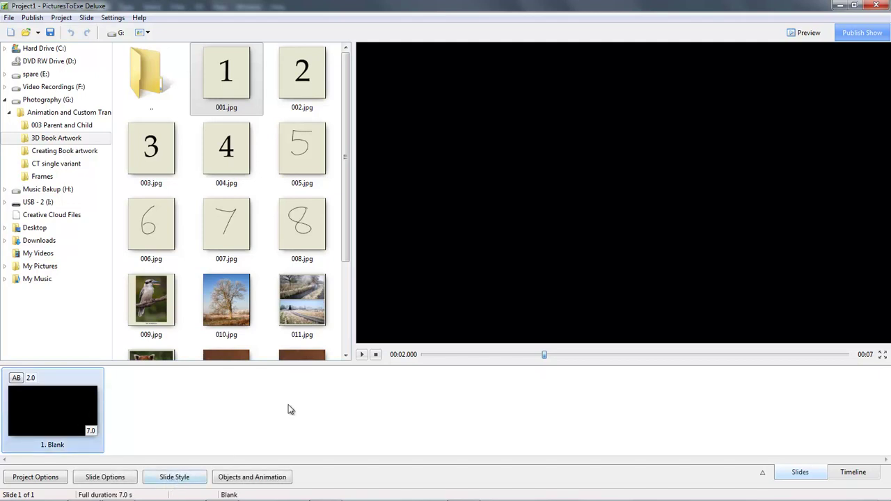
left_click(185, 479)
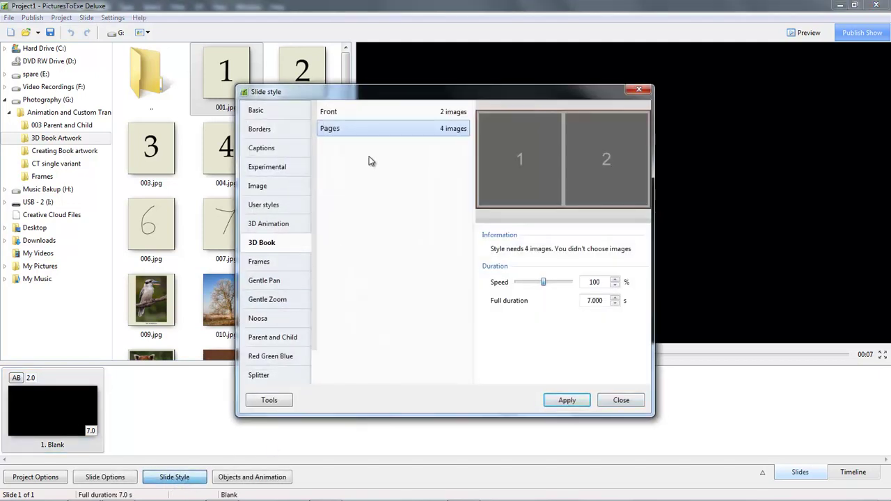
left_click(333, 112)
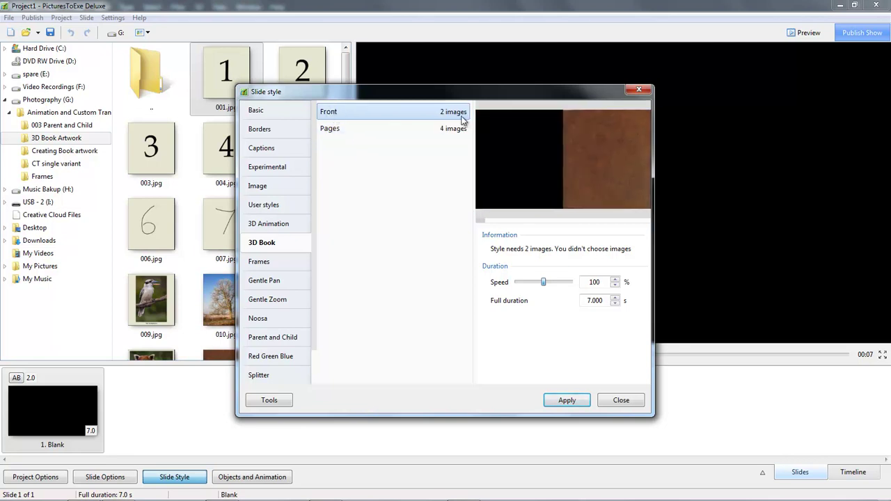
left_click(332, 132)
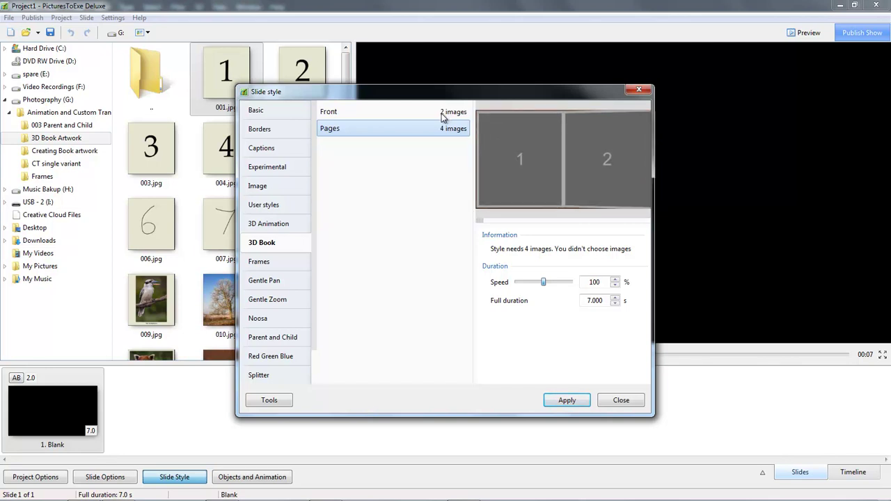
left_click(622, 401)
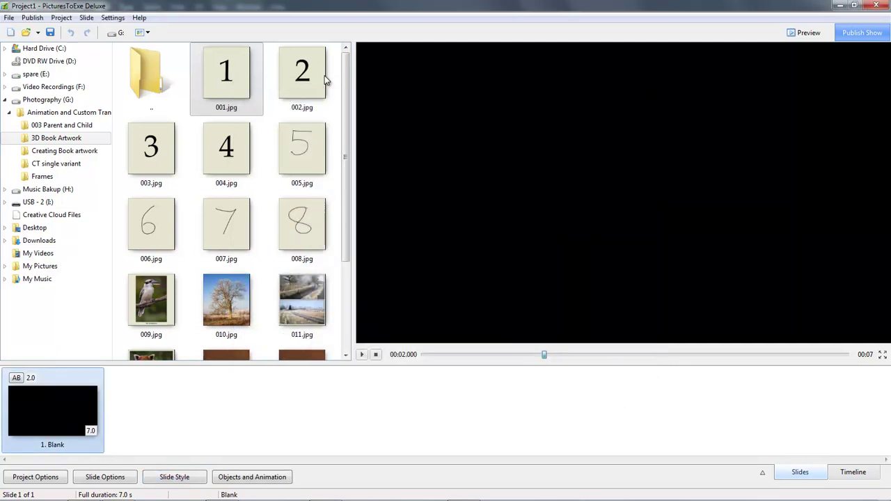
- Add 001.jpg and 002.jpg as slides, apply the 3D Book 'Front' style, and play from slide 1
left_click(302, 74, "ctrl")
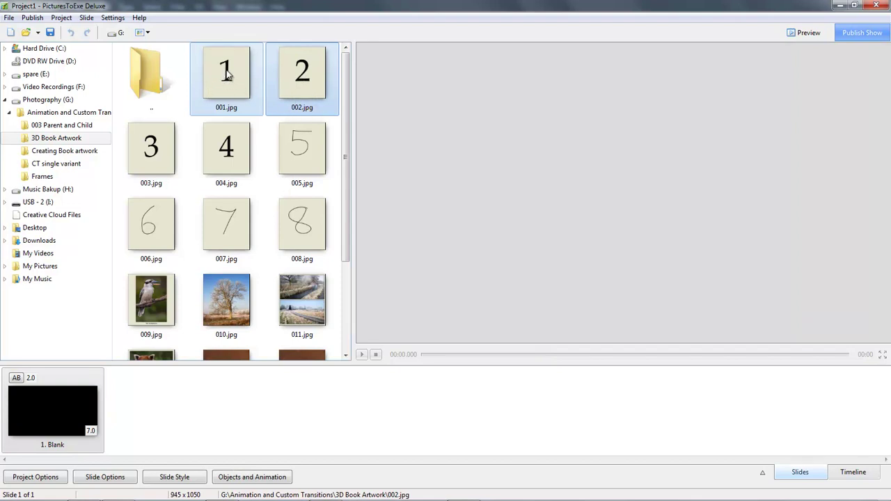
left_click_drag(226, 72, 156, 426)
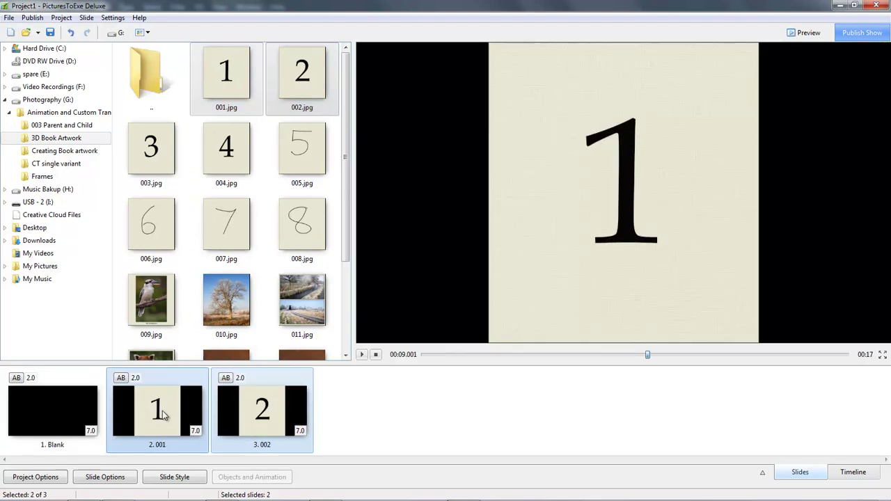
left_click(158, 480)
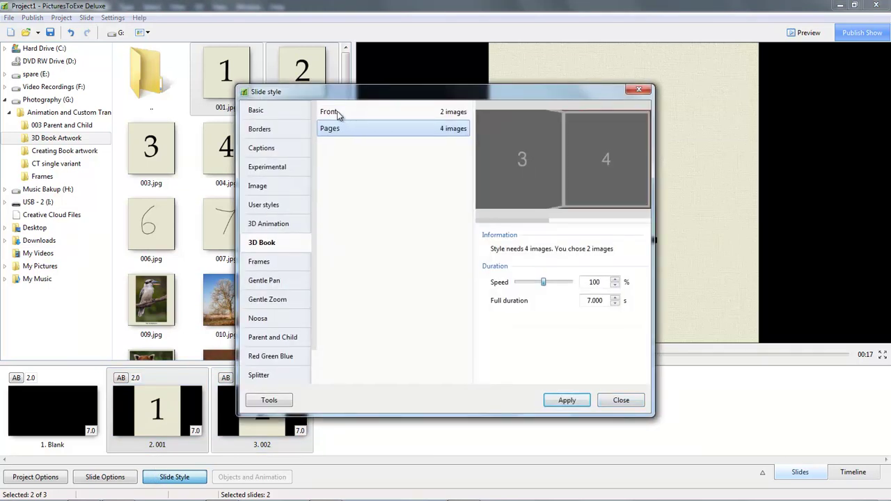
left_click(333, 113)
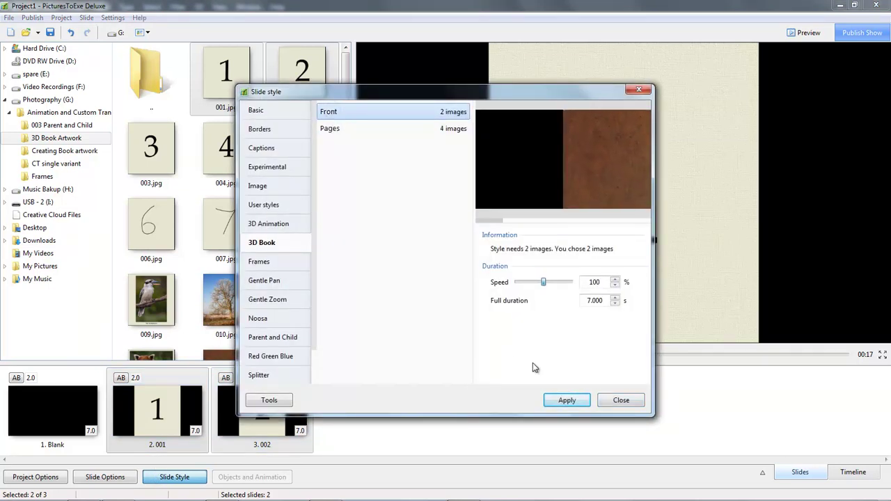
left_click(565, 402)
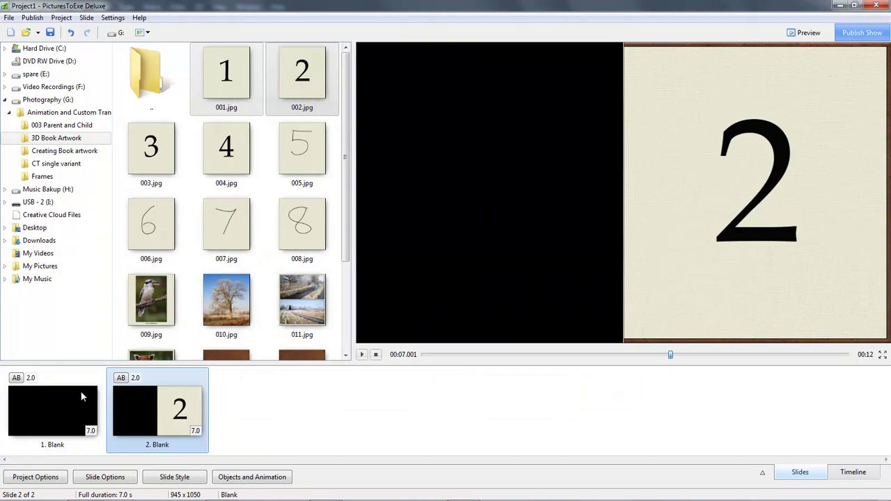
left_click(81, 397)
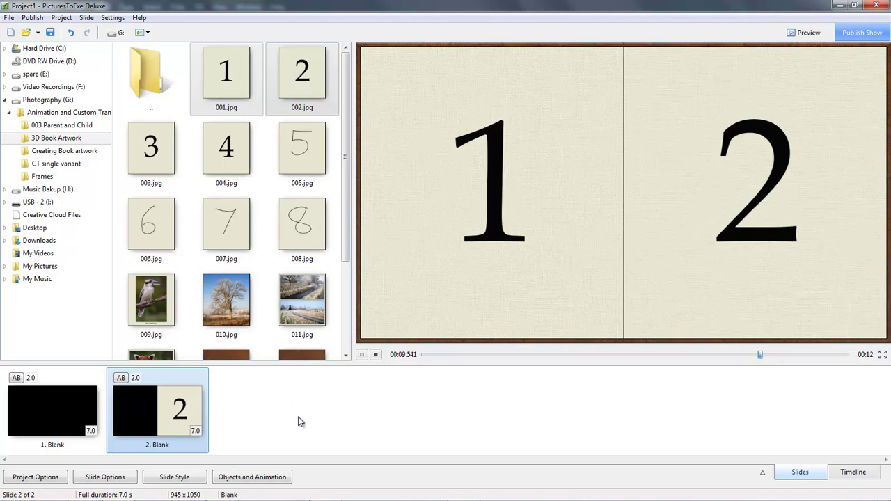
- Add page images 001–004 as new slides
left_click(235, 81)
left_click(303, 84, "ctrl")
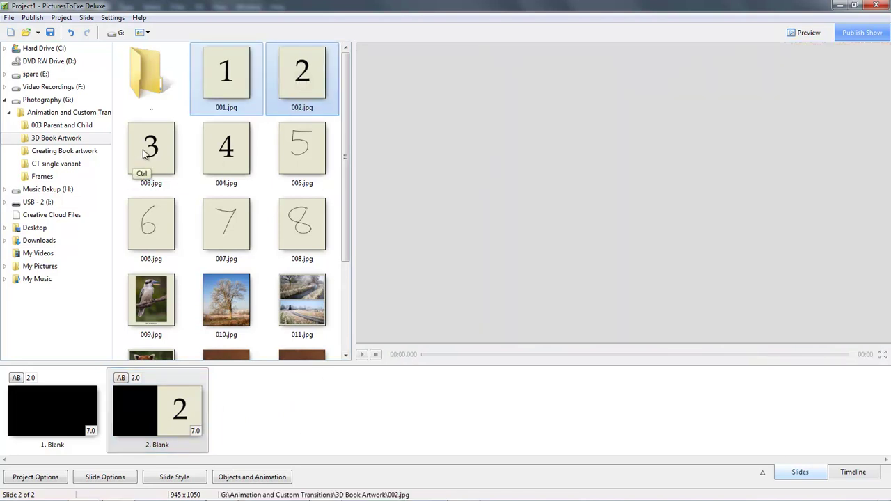
left_click(149, 152, "ctrl")
left_click(225, 154, "ctrl")
left_click_drag(225, 157, 329, 446)
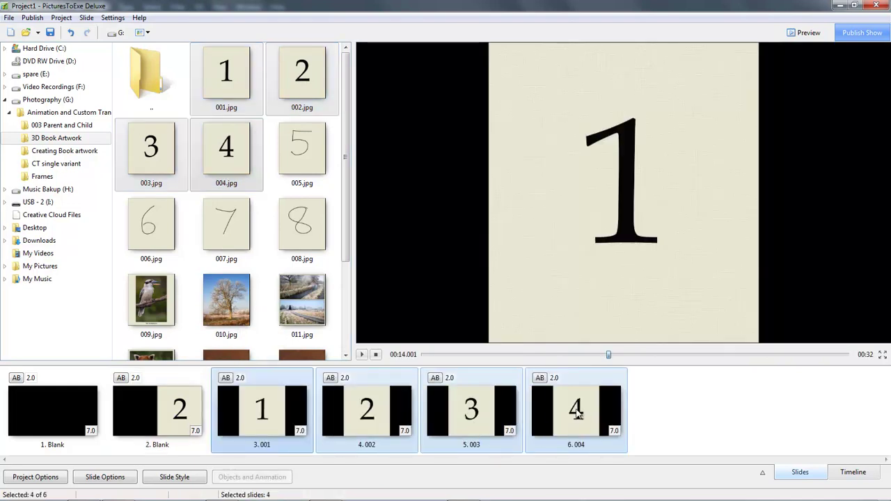
- Append page images 003–006 as slides at the end of the slide strip
left_click(151, 149)
left_click(214, 154, "ctrl")
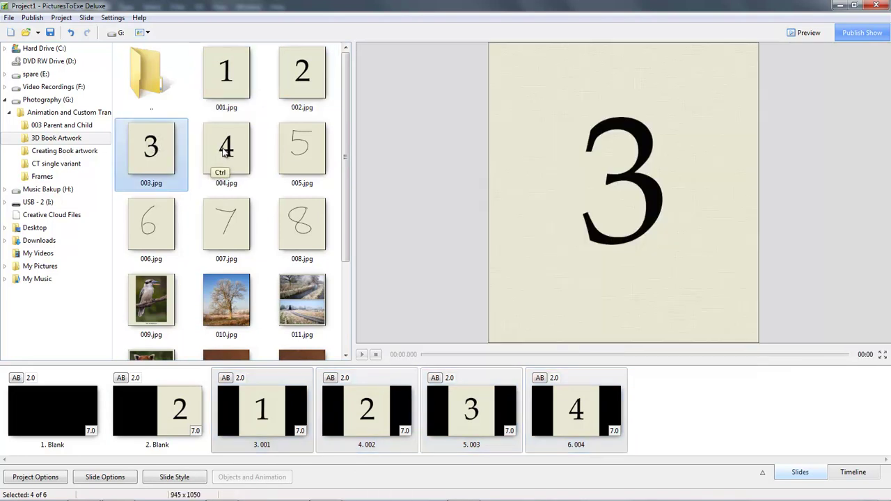
left_click(299, 150, "ctrl")
left_click(162, 216, "ctrl")
left_click_drag(161, 216, 669, 408)
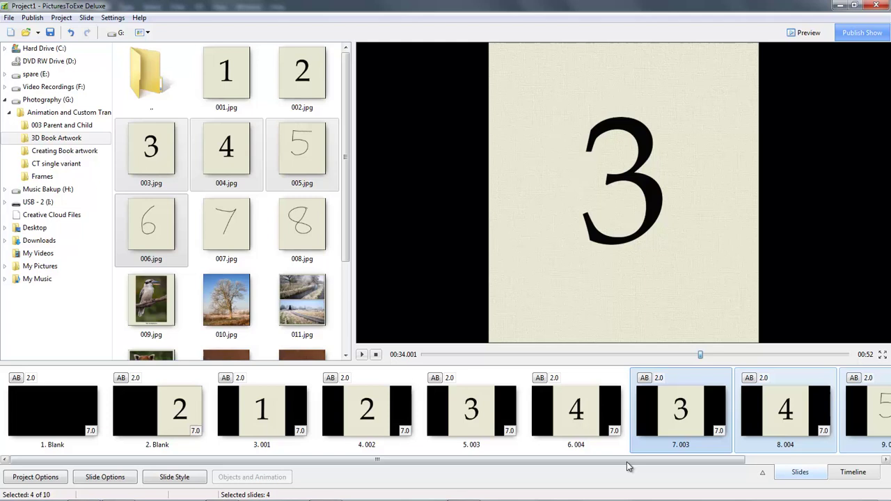
left_click_drag(626, 461, 766, 462)
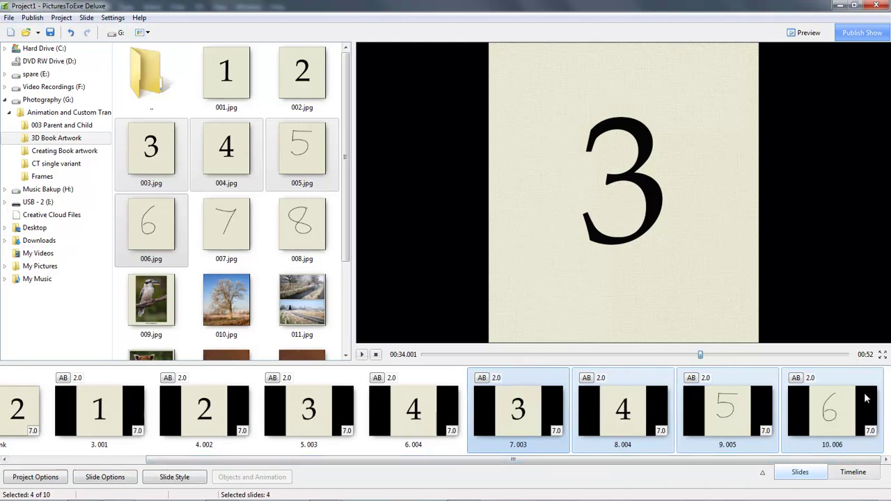
- Append page images 005–008 at the end, bringing Project1 to 14 slides
left_click(301, 149)
left_click(173, 223, "ctrl")
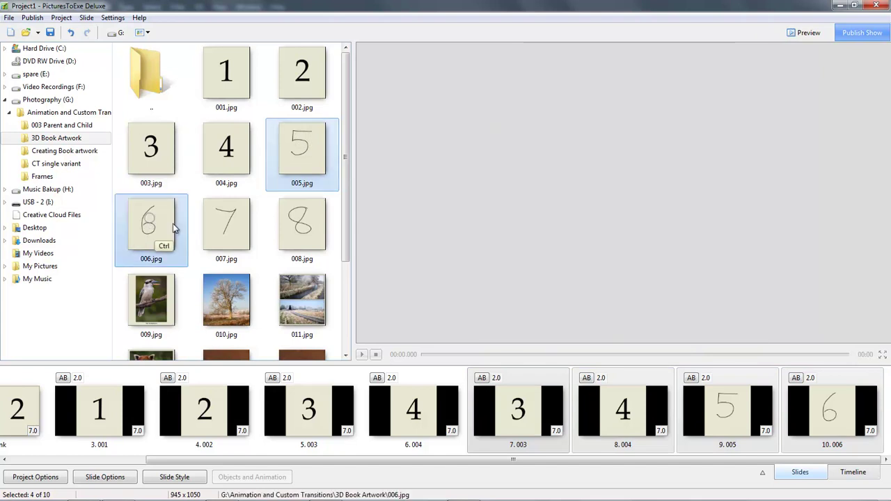
left_click(226, 222, "ctrl")
left_click(301, 223, "ctrl")
left_click_drag(301, 159, 870, 408)
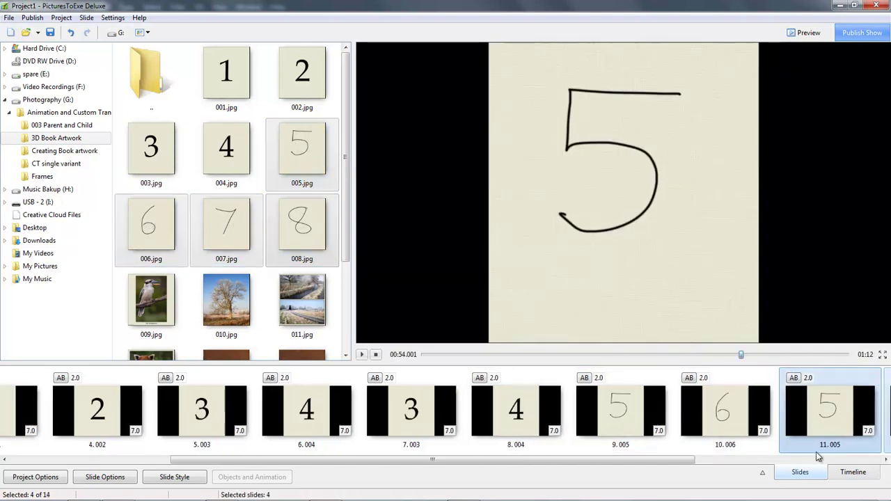
left_click_drag(639, 462, 415, 468)
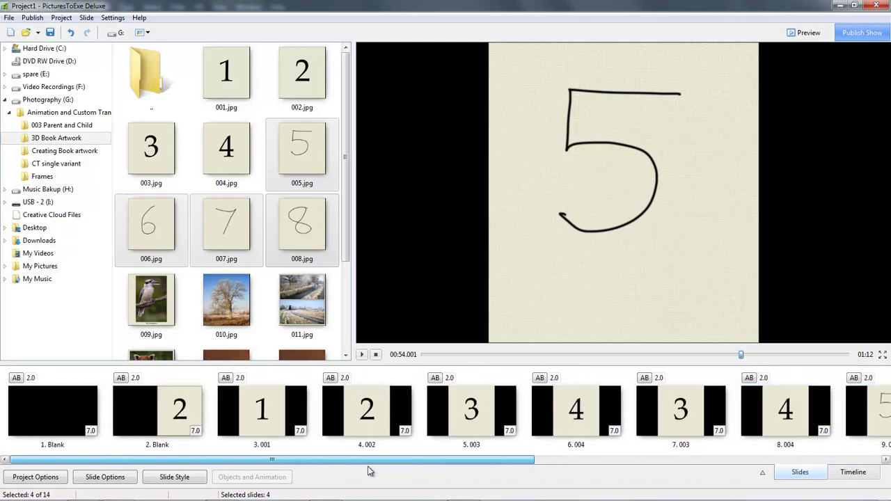
- Merge slides 3–14 into three 3D Book Pages spread slides, leaving five slides
left_click(178, 408)
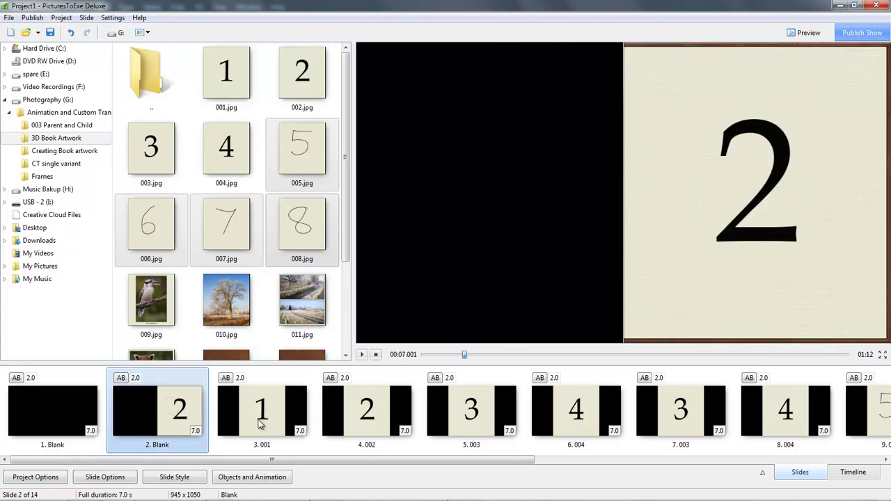
left_click(263, 424)
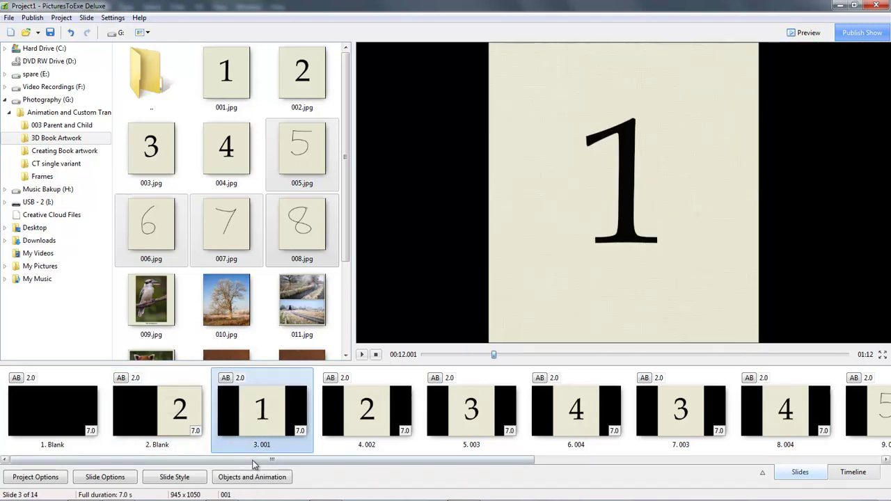
left_click_drag(252, 463, 670, 479)
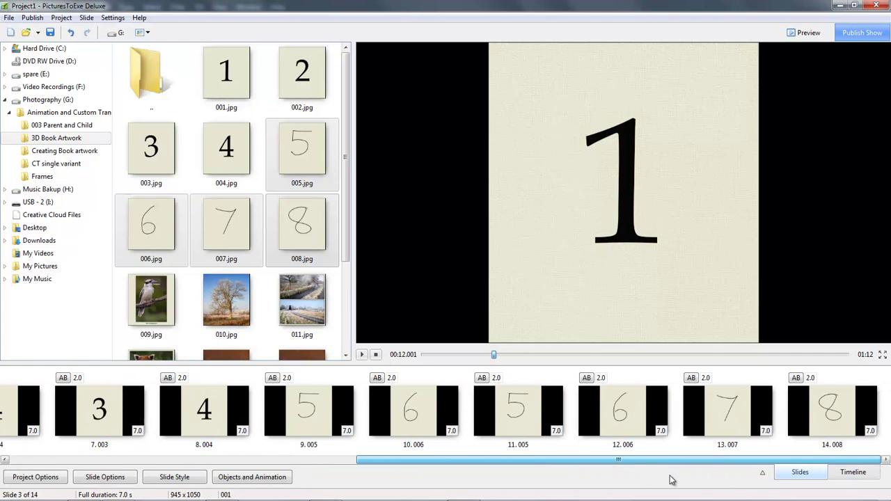
left_click(825, 426, "shift")
left_click(182, 479)
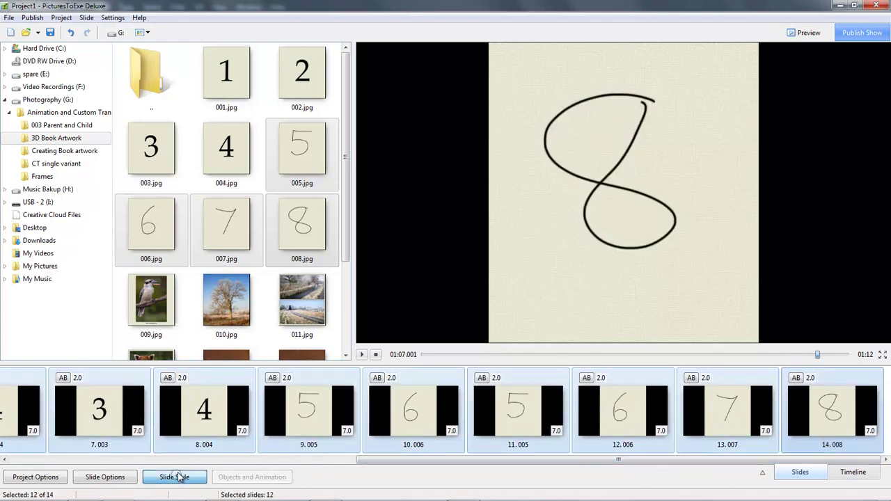
double_click(329, 131)
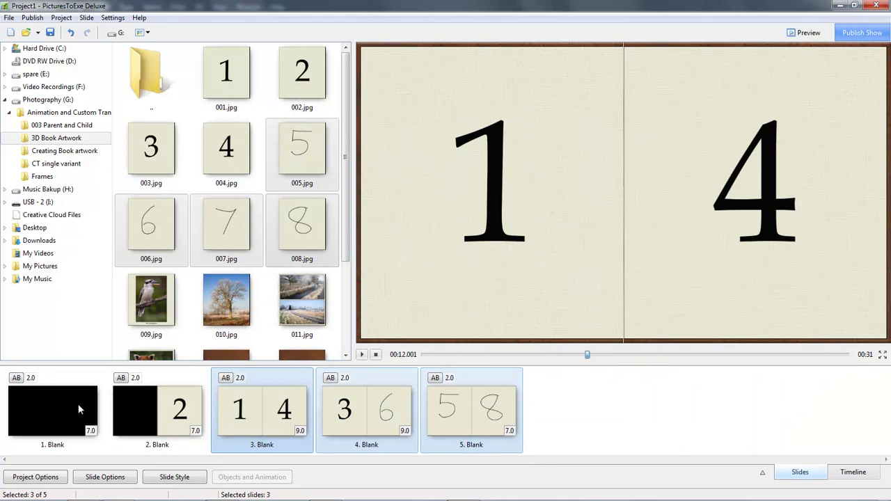
left_click(78, 404)
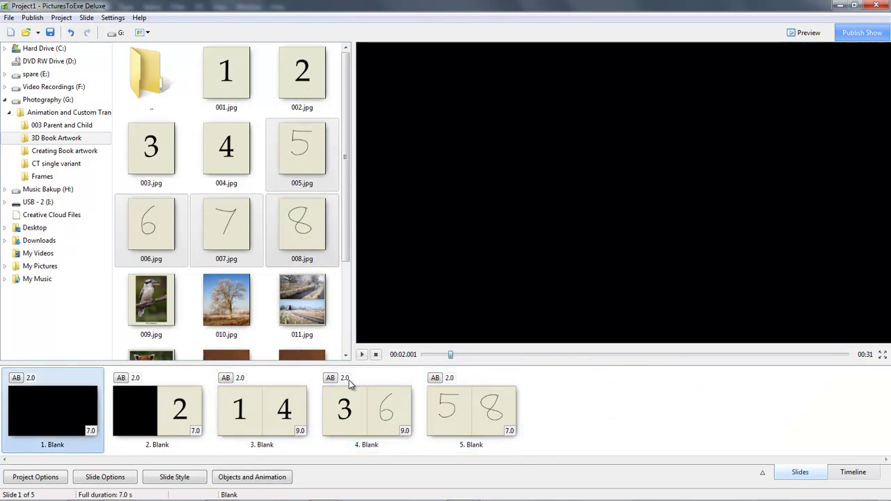
- Set every slide's transition time to 0 and play the book from the start
left_click(463, 412, "shift")
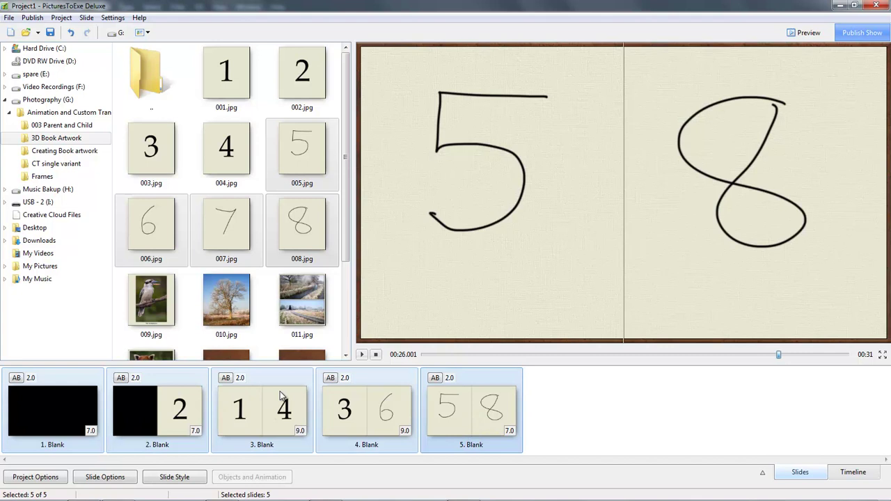
left_click(449, 378)
type("0")
key("Return")
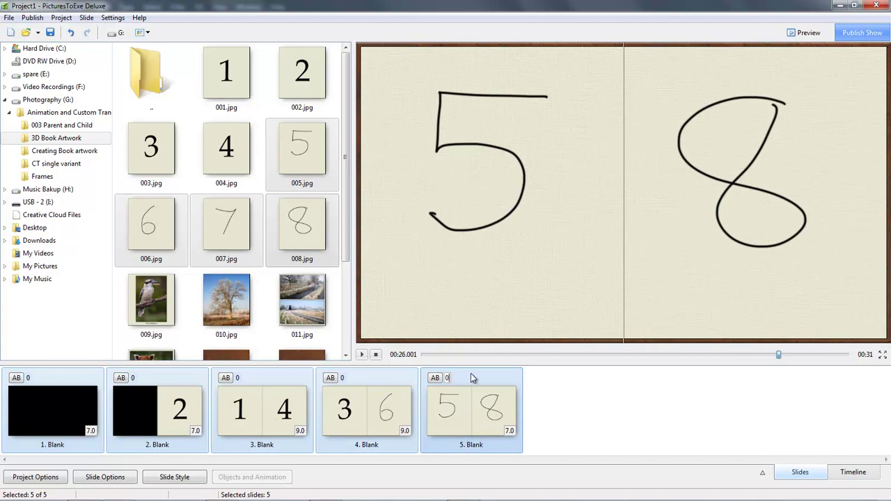
left_click(83, 415)
left_click(361, 354)
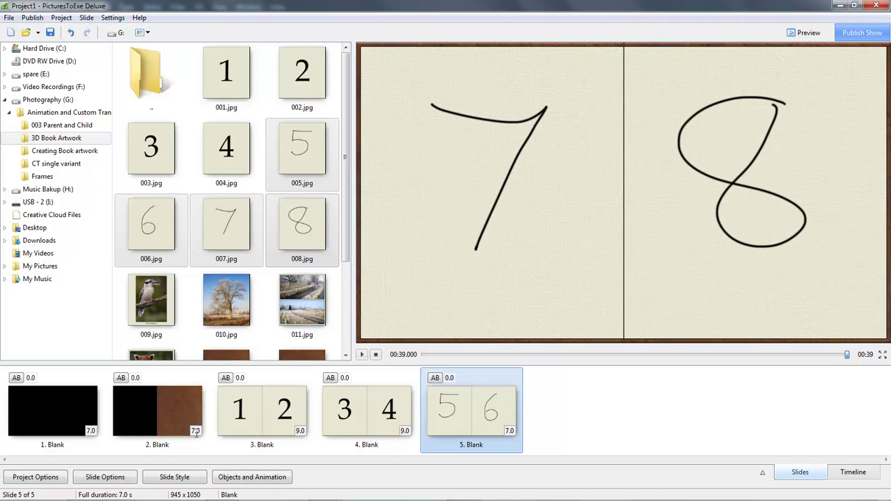
- Give slides 2–5 a display duration of 7 seconds each
left_click(191, 412, "shift")
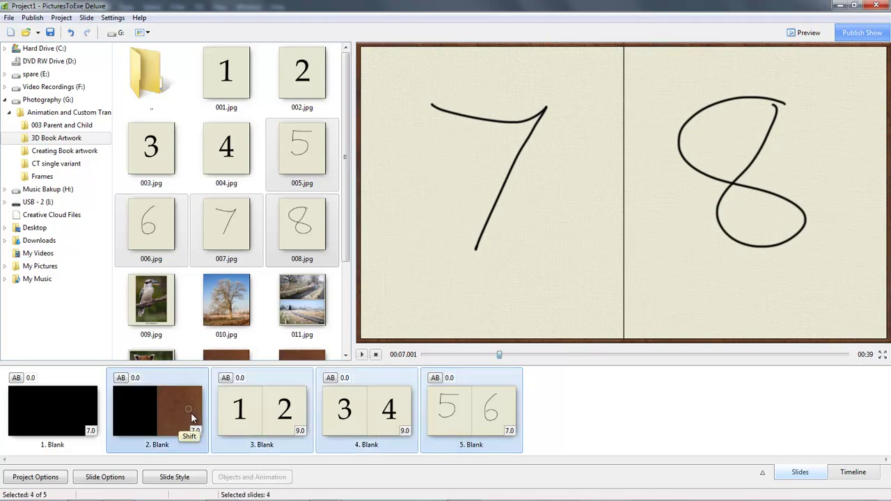
left_click(300, 431)
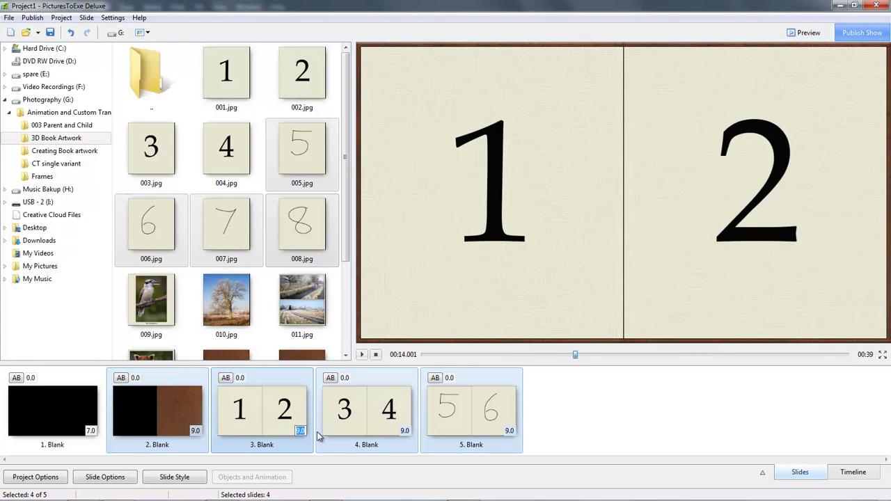
type("7")
left_click(170, 429)
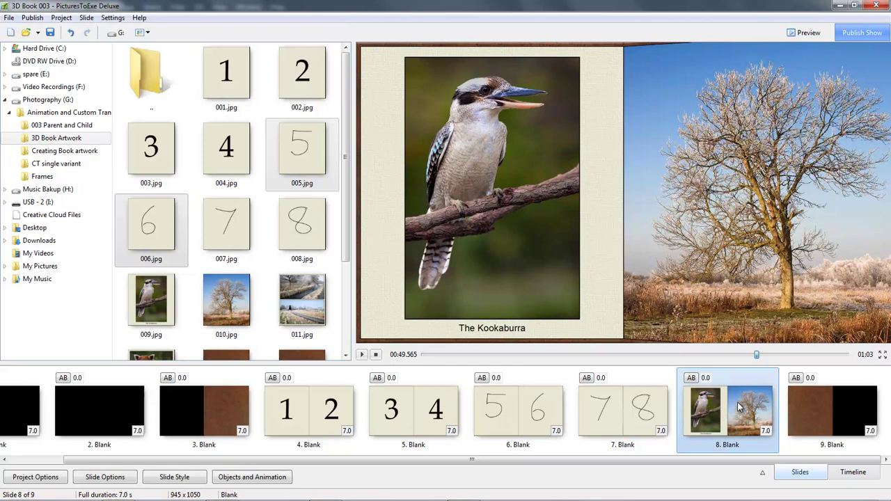
- Inspect slide 8's objects in Objects and Animation, selecting the tree image 010
left_click(261, 479)
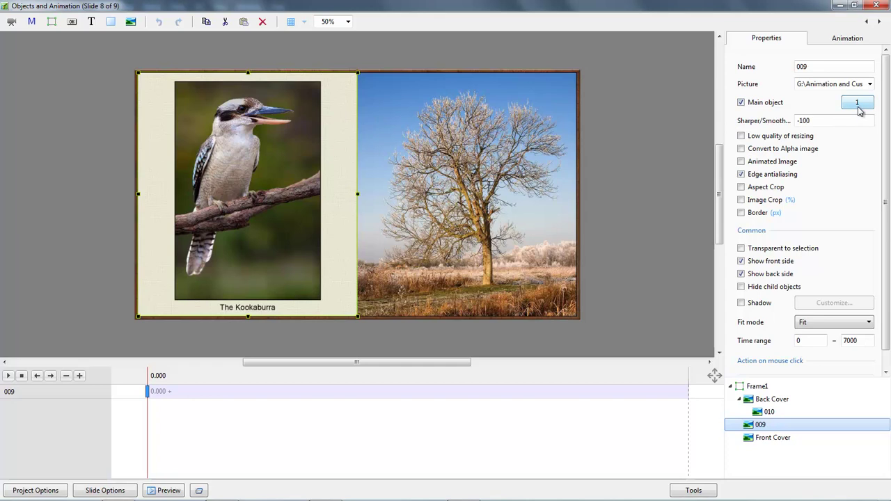
left_click(769, 413)
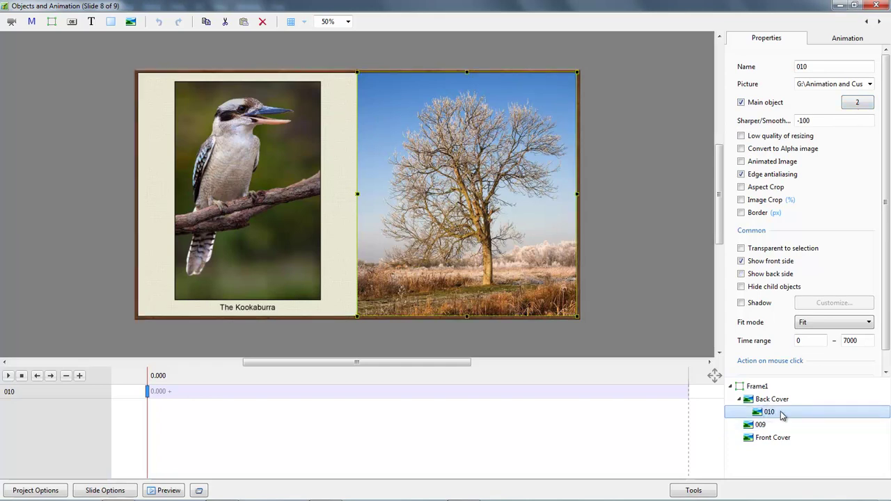
left_click(875, 6)
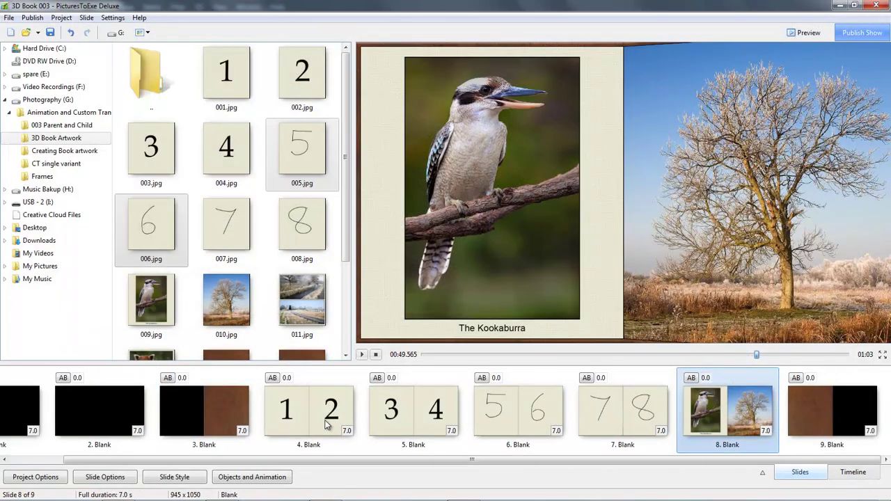
- Create a new 3D Book slide style named 'end' from slide 8 via Create Style
left_click(174, 477)
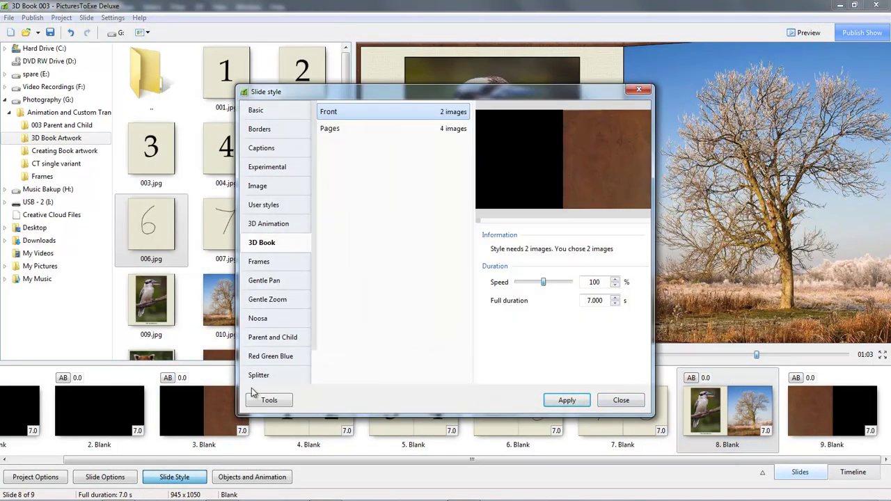
left_click(274, 402)
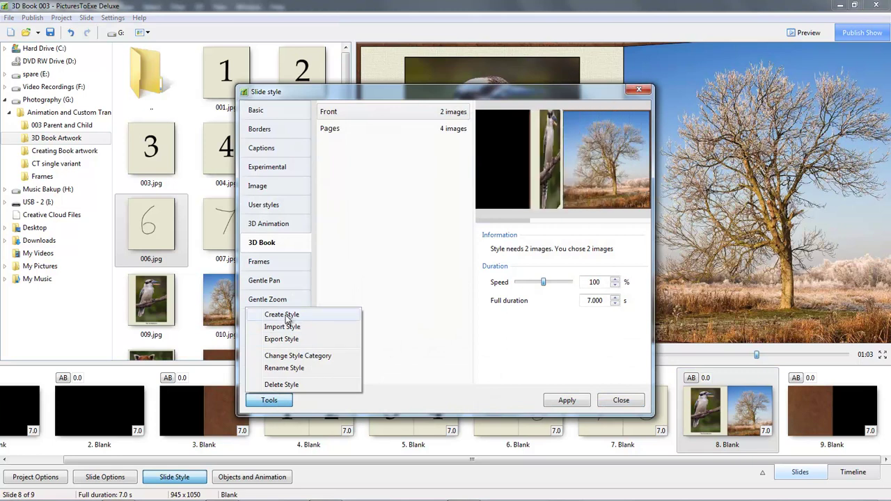
left_click(288, 317)
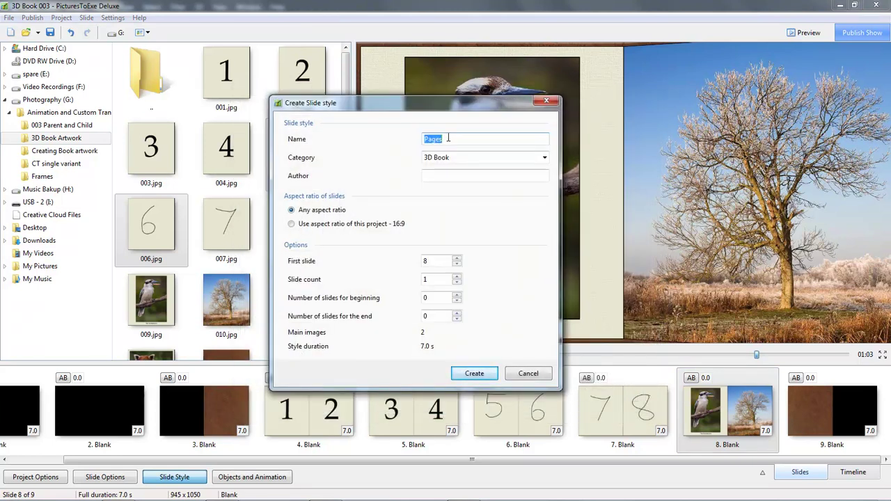
type("end")
left_click(476, 374)
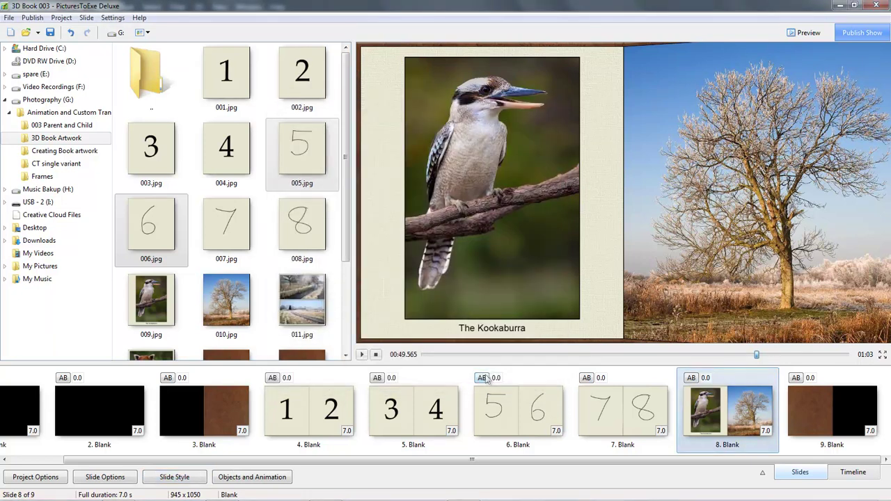
- Start a new Project1 without saving changes to the current project
left_click(8, 18)
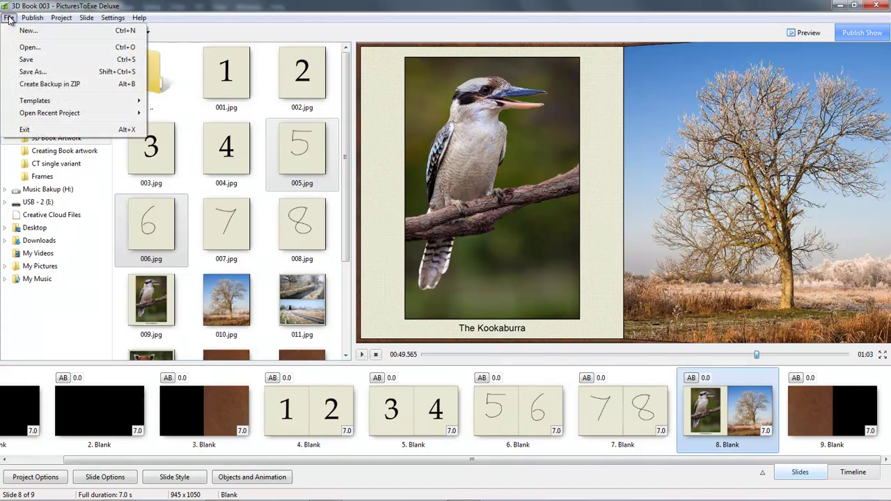
left_click(26, 32)
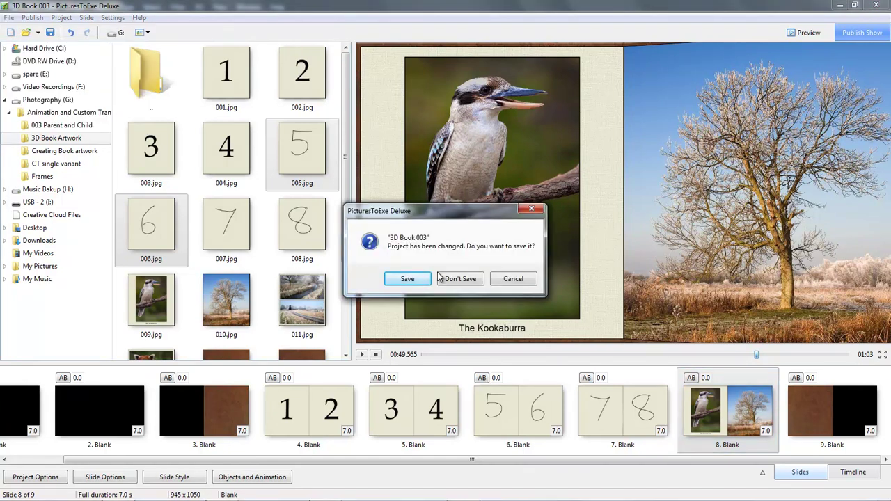
left_click(464, 285)
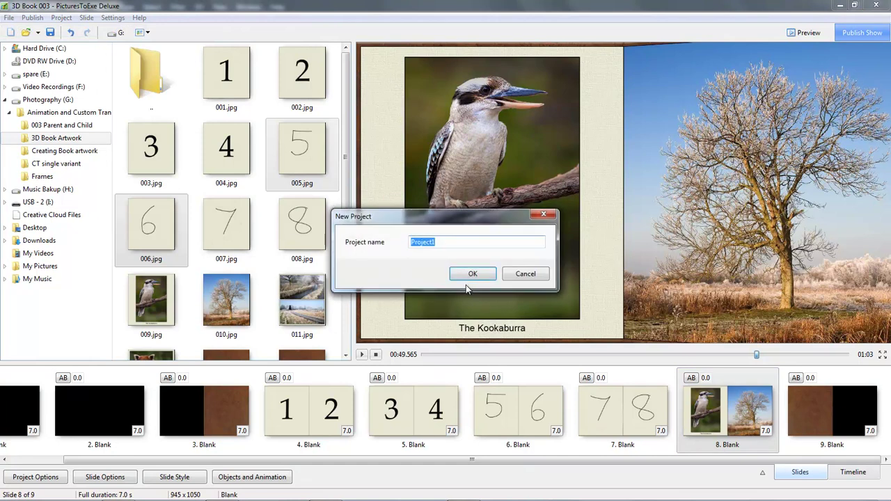
left_click(470, 281)
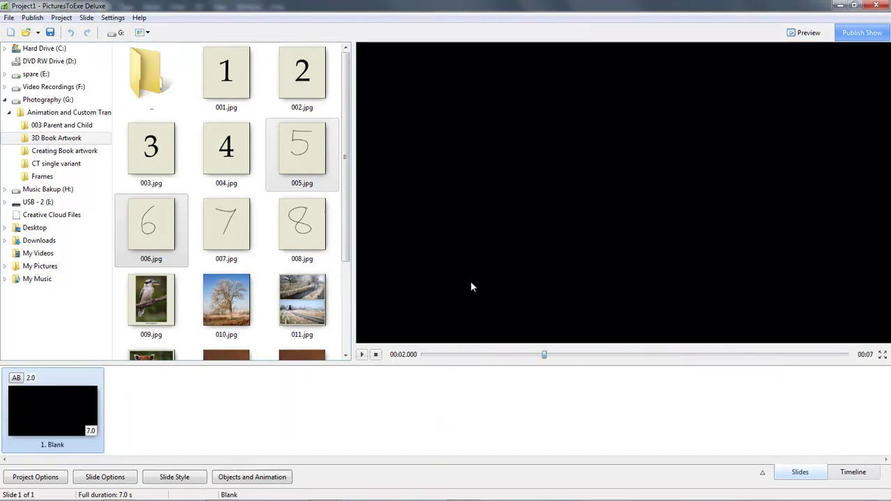
- Add images 001 and 002 as slides and apply the 3D Book Front style
left_click(226, 74)
left_click(291, 87, "ctrl")
left_click_drag(228, 75, 159, 433)
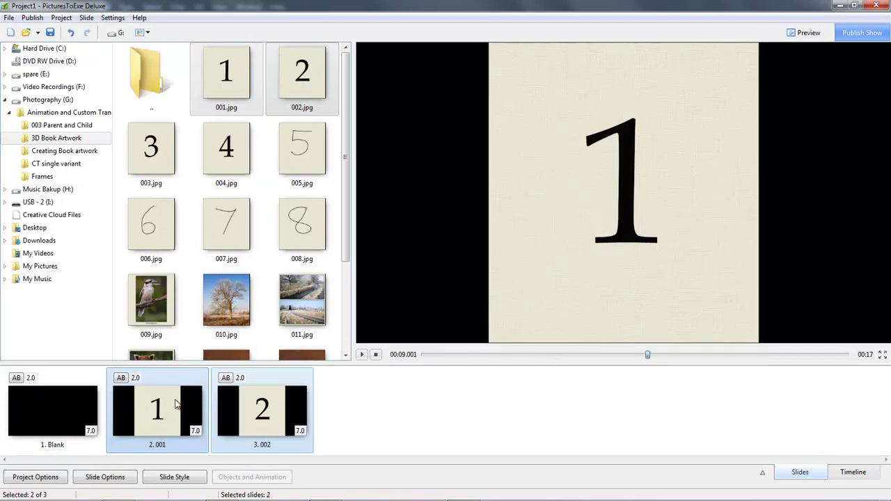
left_click(170, 477)
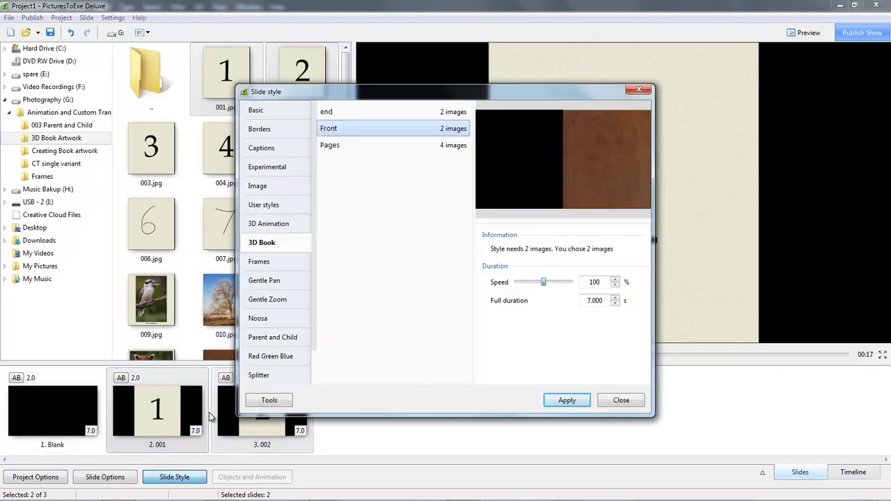
double_click(329, 130)
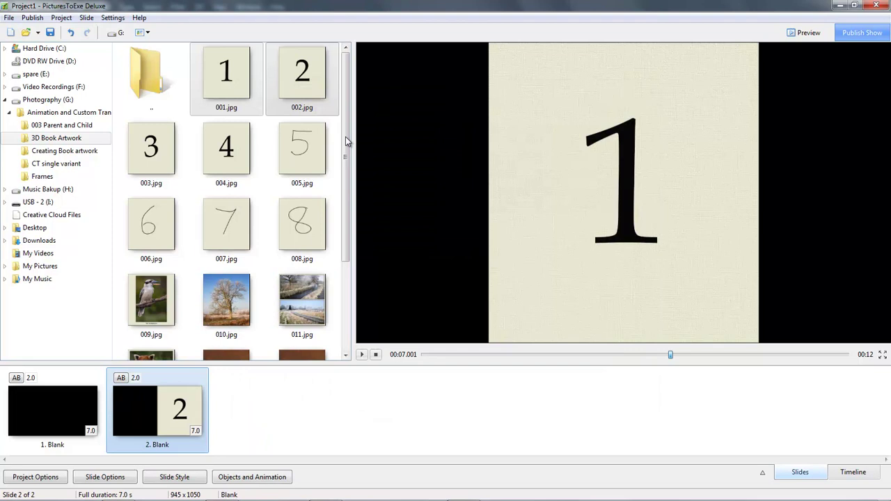
- Add images 001–004, then 003–006, as eight new slides
left_click(226, 75)
left_click(298, 71, "ctrl")
left_click(175, 143, "ctrl")
left_click(227, 156, "ctrl")
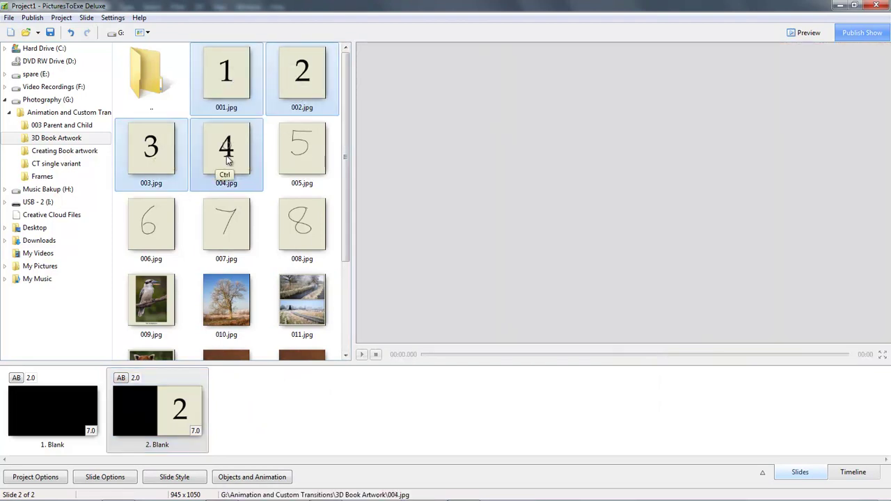
left_click_drag(226, 156, 281, 442)
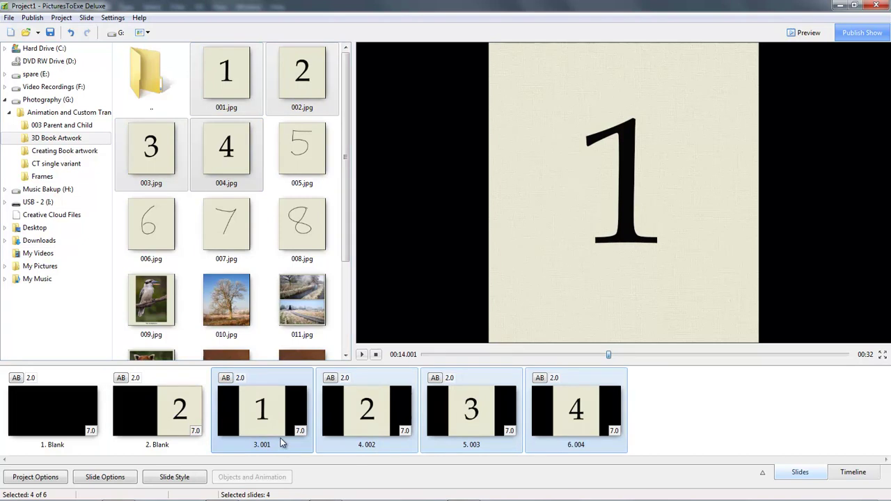
left_click(167, 144)
left_click(225, 158, "ctrl")
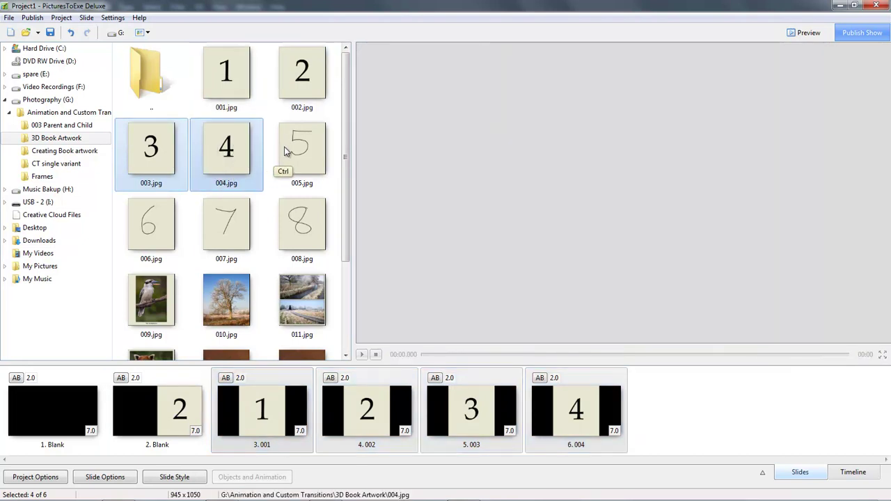
left_click(286, 152, "ctrl")
left_click(165, 230, "ctrl")
left_click_drag(165, 234, 664, 428)
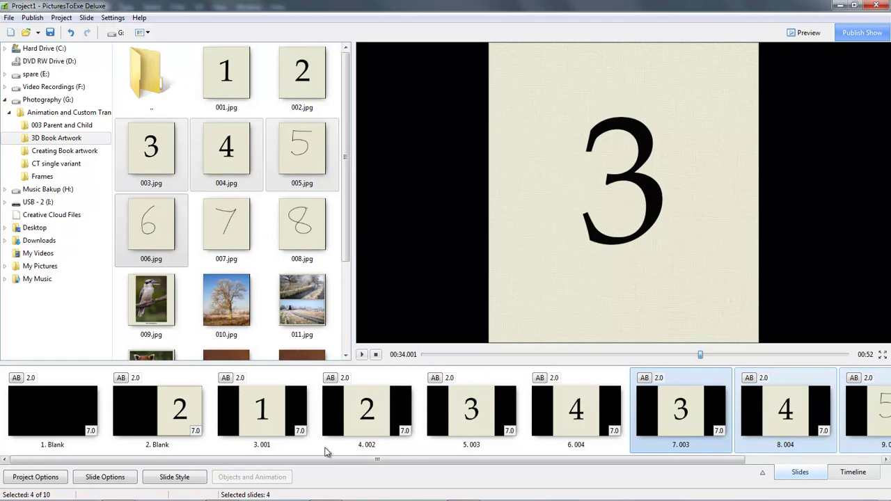
- Apply the 3D Book Pages style to slides 3–10, merging them into two spreads
left_click(278, 423)
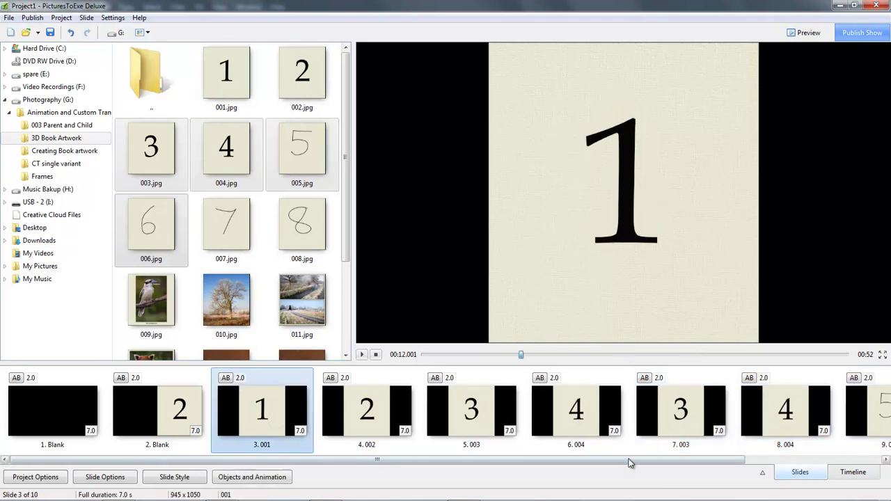
left_click_drag(643, 461, 779, 460)
left_click(836, 436, "shift")
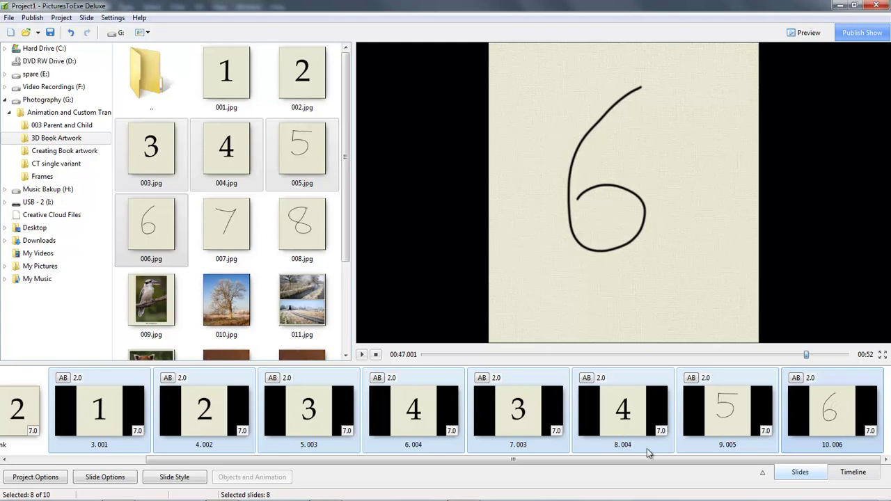
left_click(167, 479)
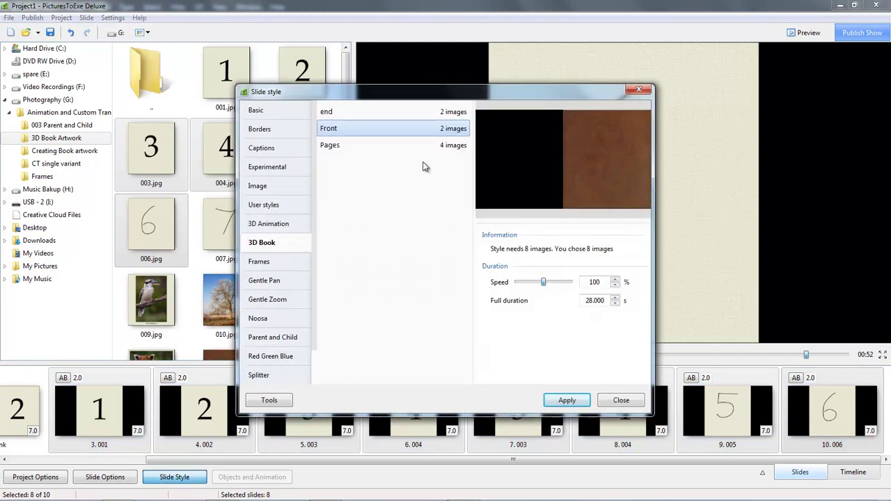
left_click(333, 147)
double_click(332, 147)
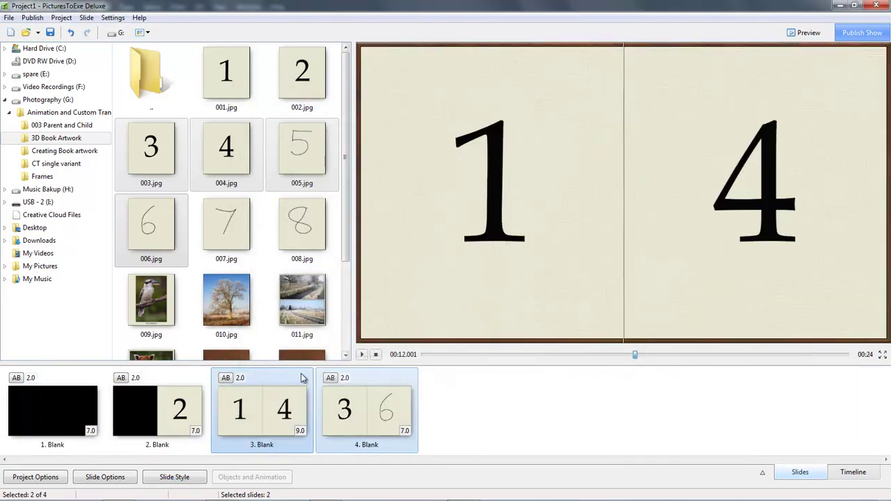
left_click(84, 404)
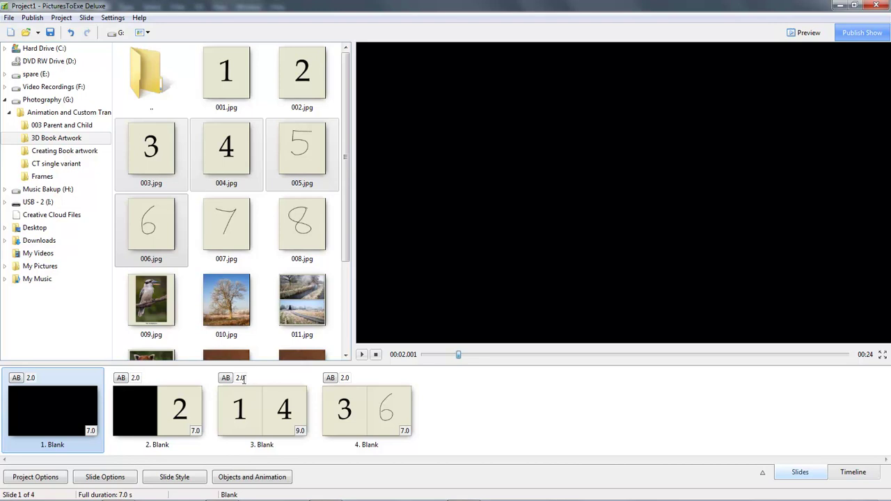
left_click(361, 354)
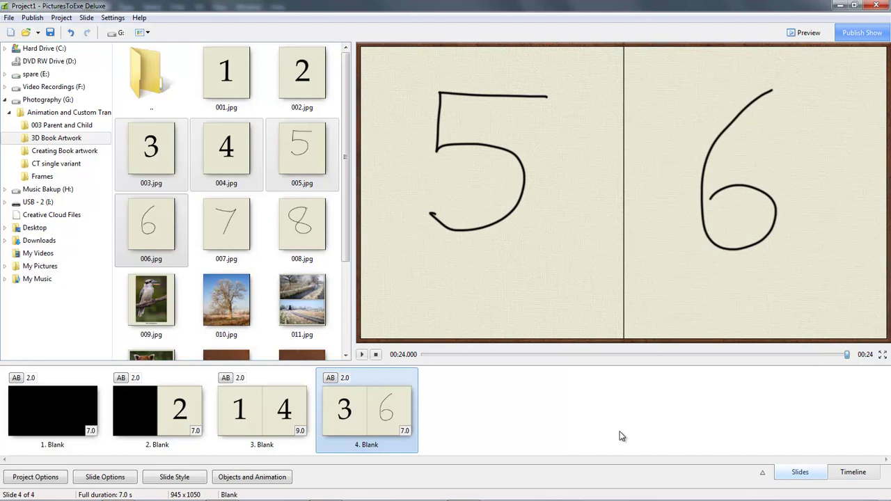
- Add images 005 and 006 as a final 'end'-style slide, then preview the page turn
left_click(311, 152)
left_click(165, 227, "ctrl")
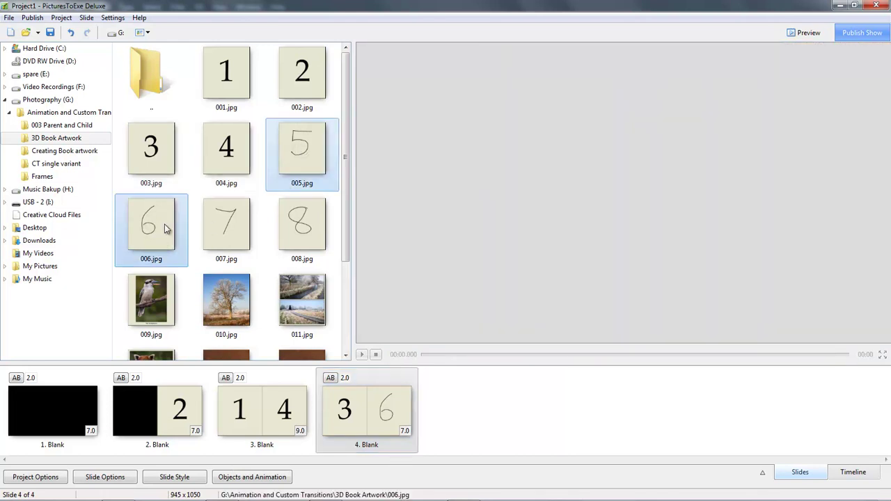
left_click_drag(166, 226, 487, 415)
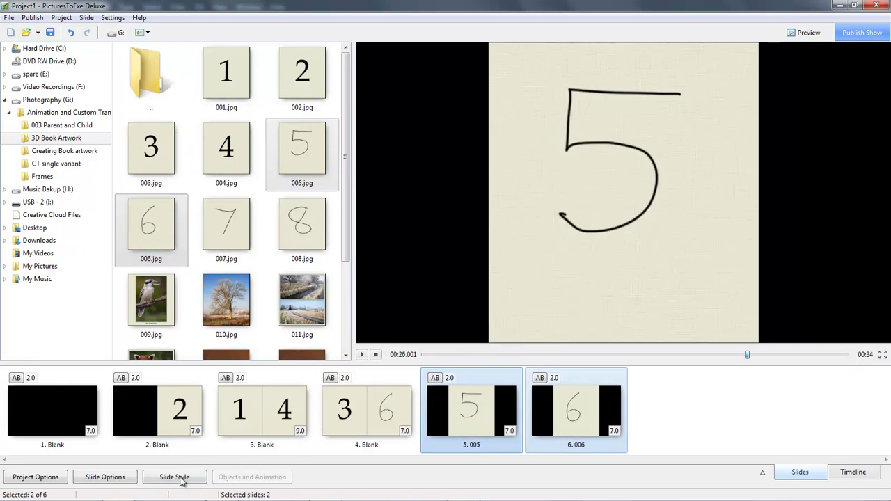
left_click(175, 477)
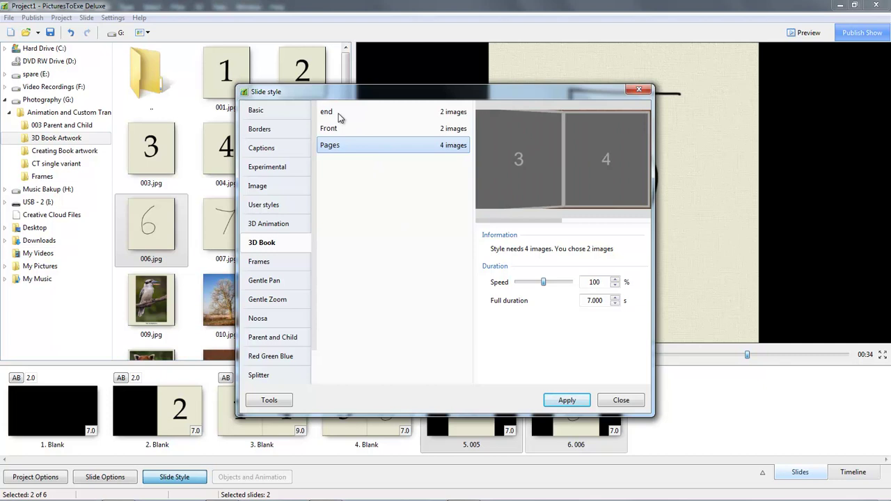
double_click(338, 113)
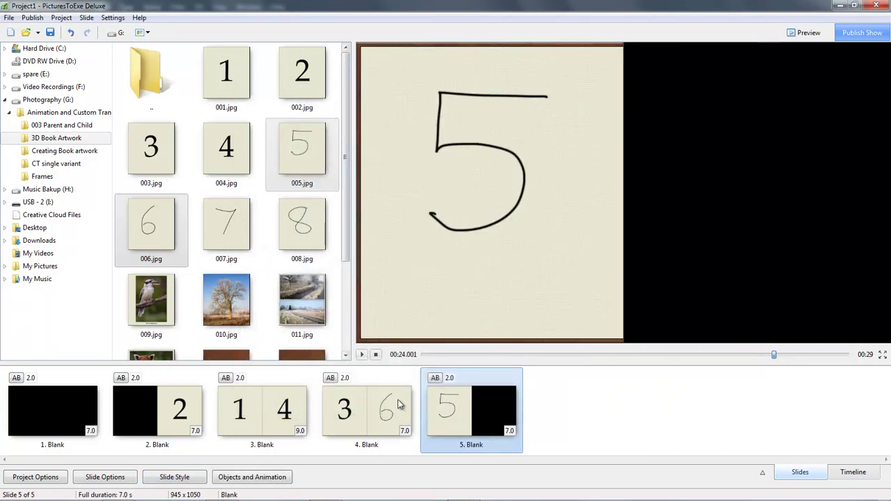
left_click(386, 407)
left_click(361, 355)
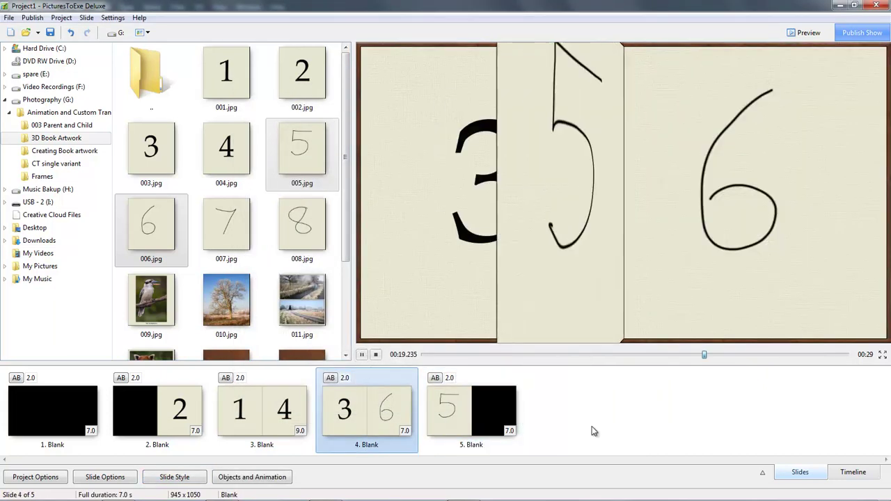